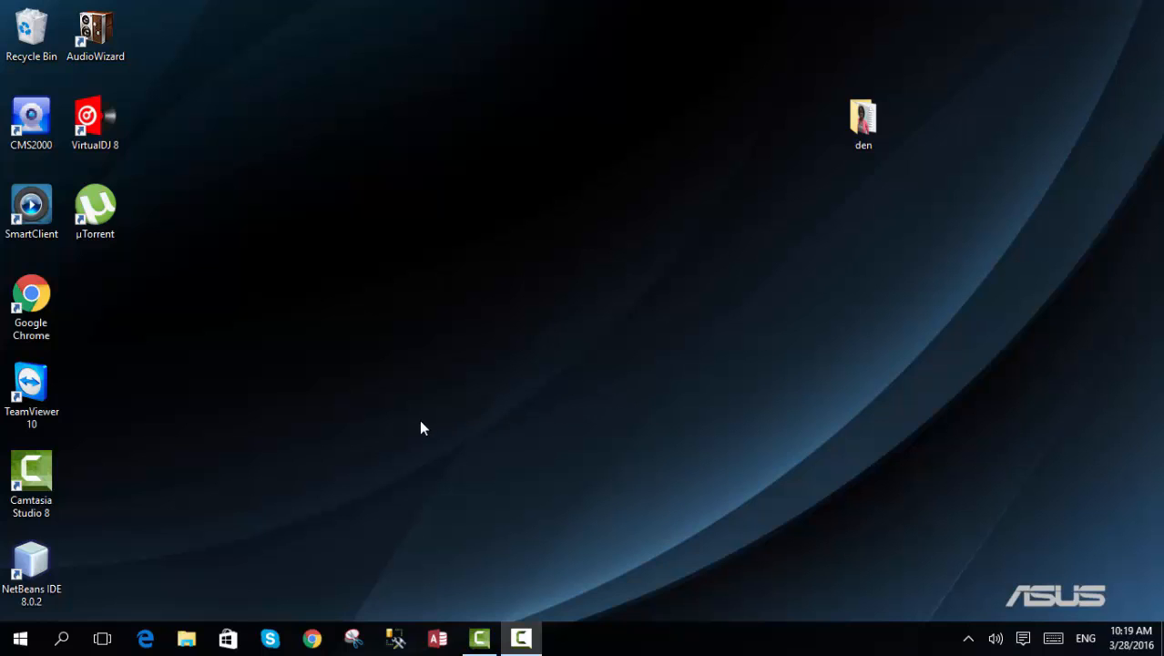
- Open Chrome, search the web for "dyn" and open the Dyn website
click(311, 641)
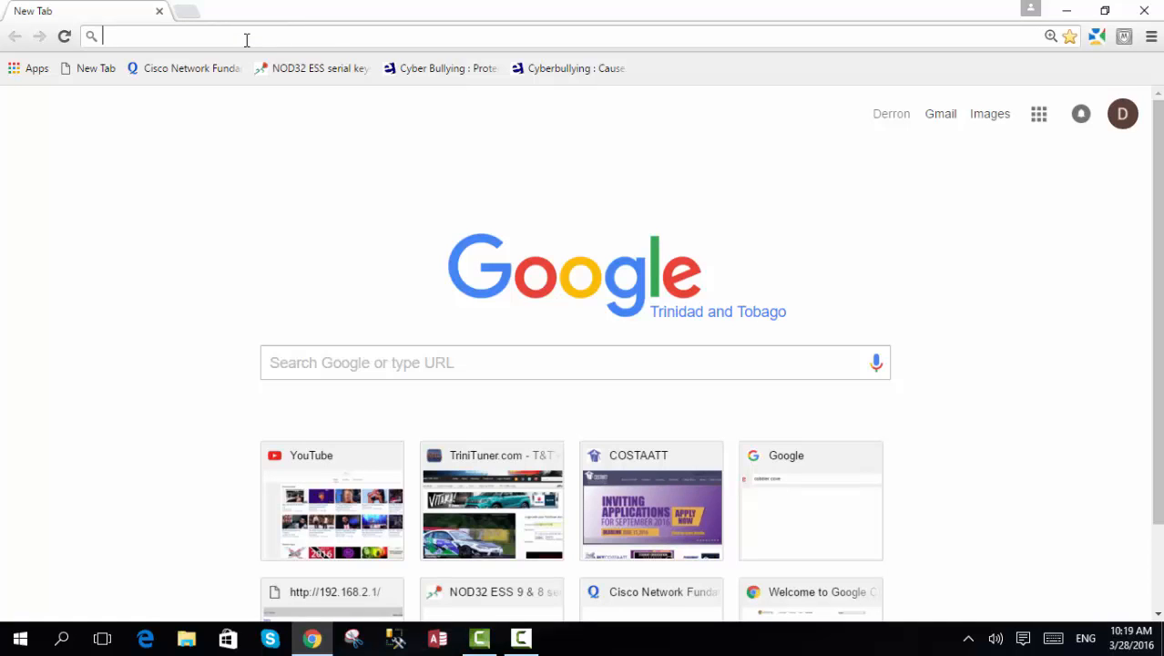
text(dyn)
key(Return)
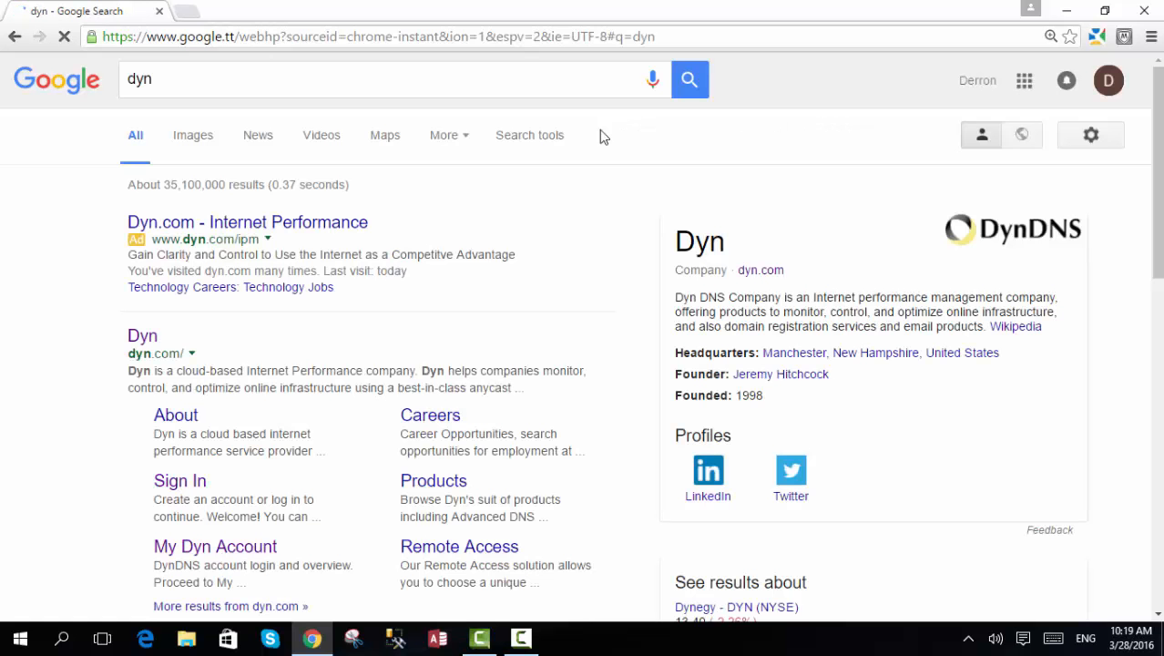
click(146, 353)
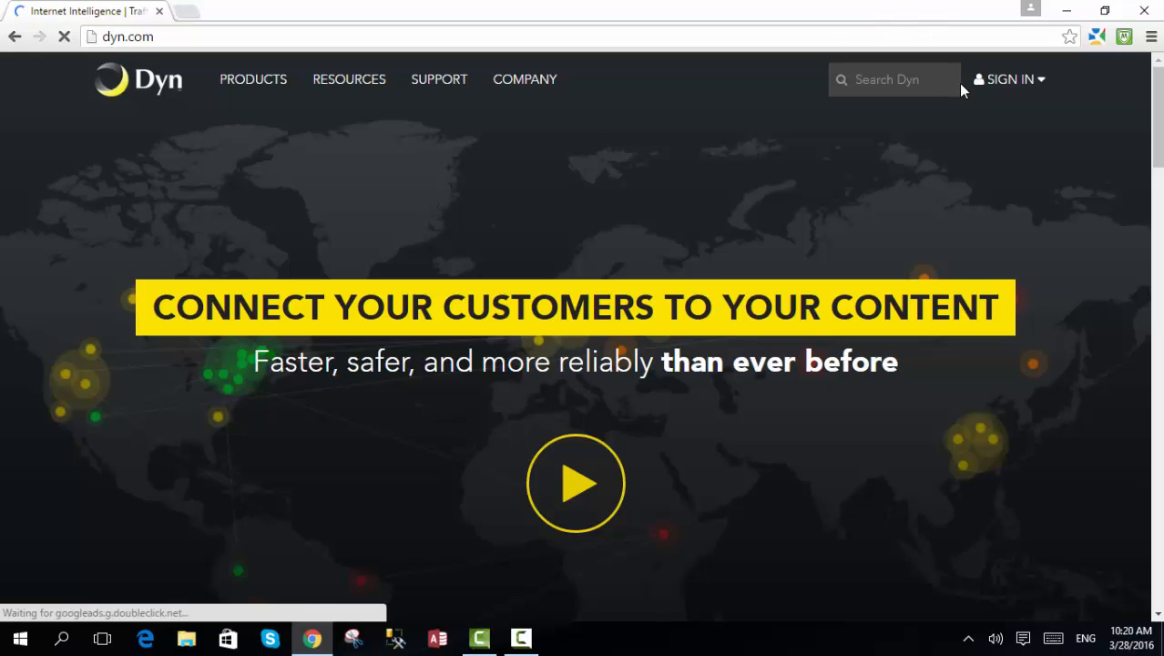
- Log in to the My DynDNS Account portal with the saved credentials
click(1029, 80)
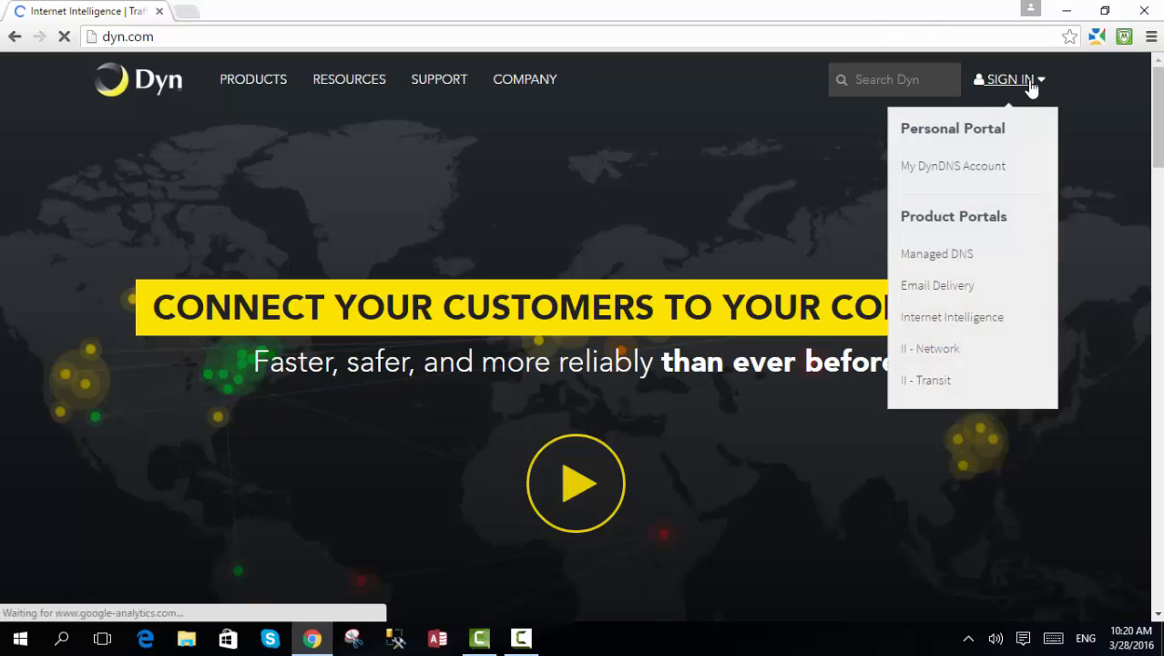
click(976, 169)
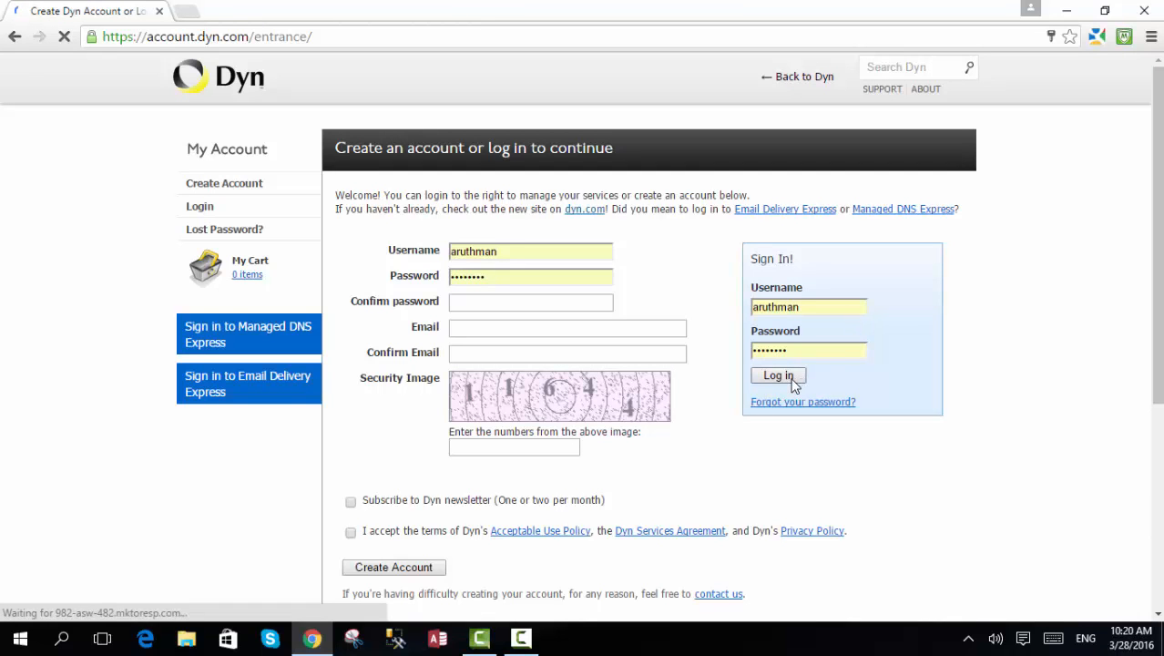
click(779, 375)
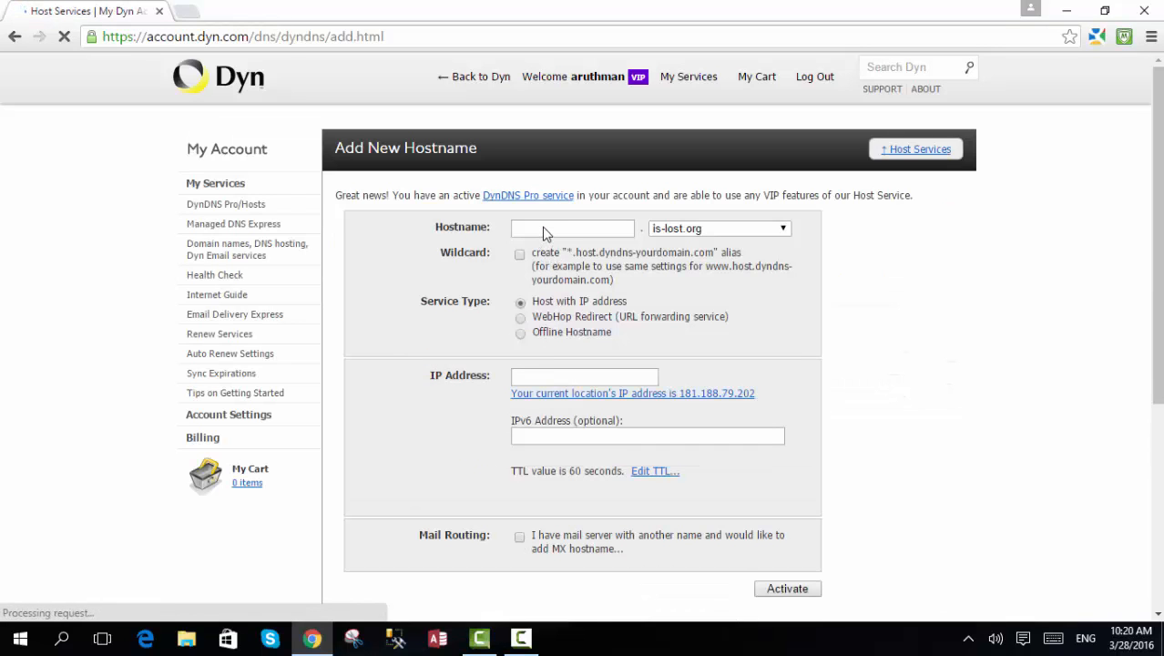
- Enter student2016 as the new hostname and choose selfip.com as its domain
click(572, 226)
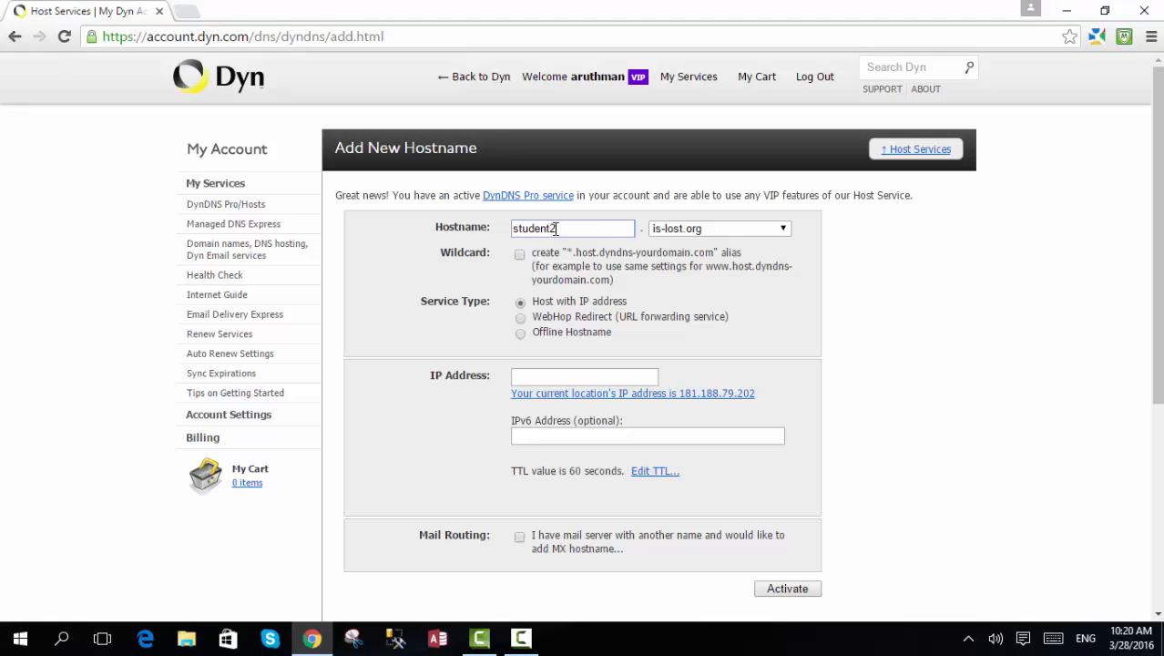
click(781, 228)
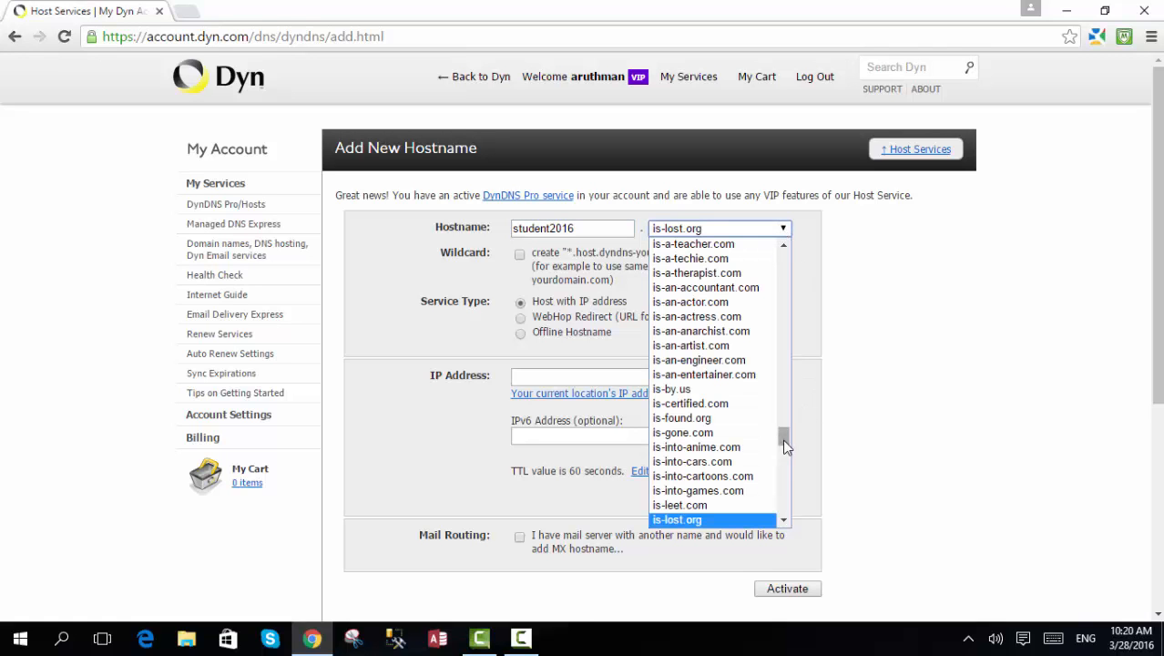
scroll(782, 446, down, 9)
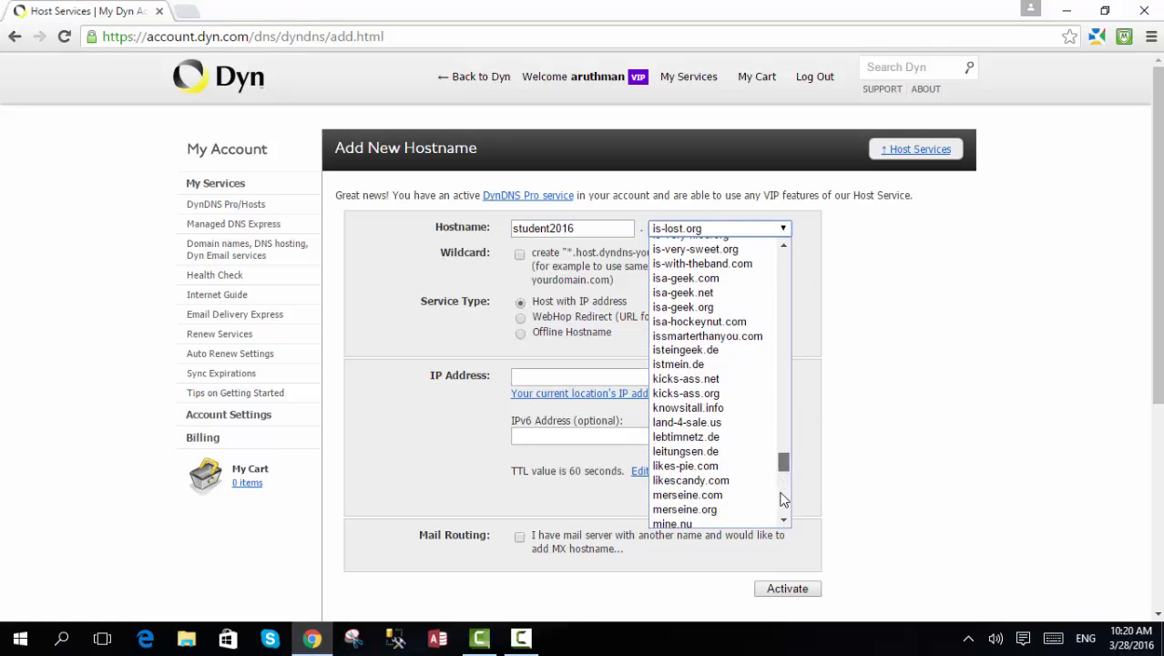
click(781, 498)
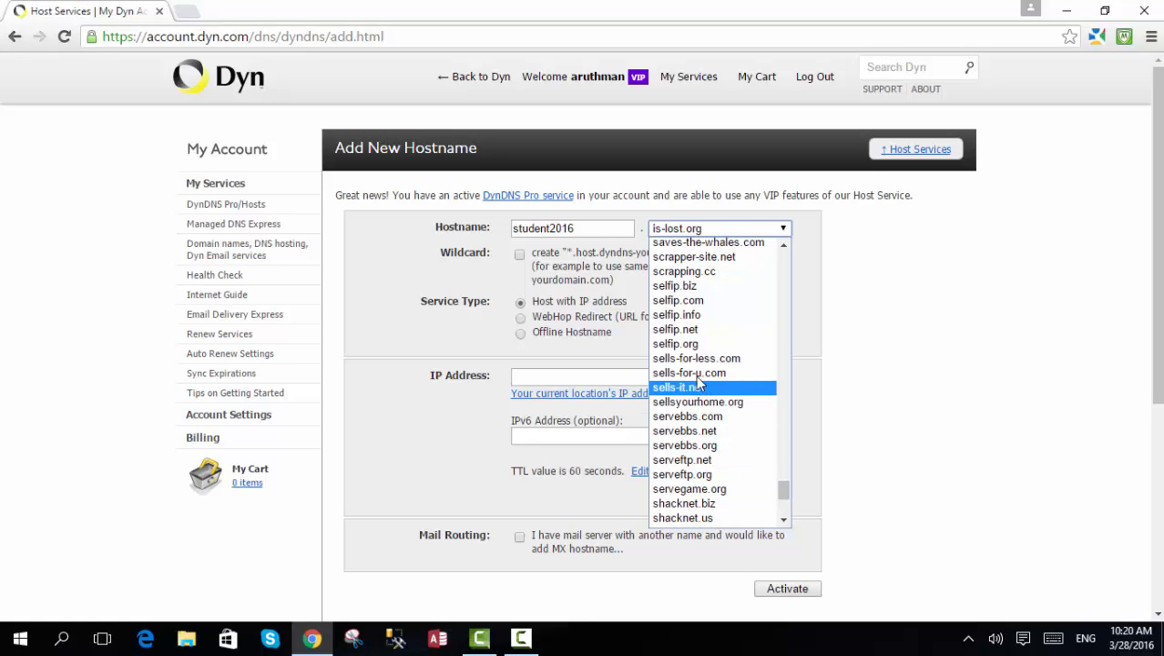
click(683, 300)
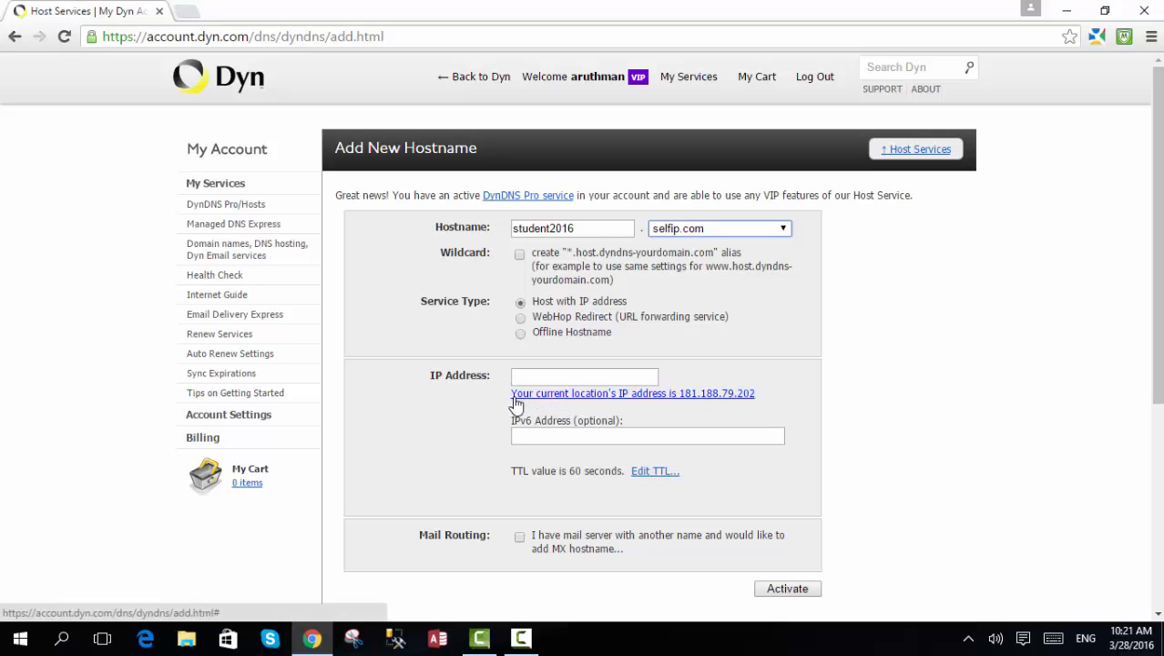
- Fill the hostname's IP address with the current location's address and activate the hostname
click(678, 397)
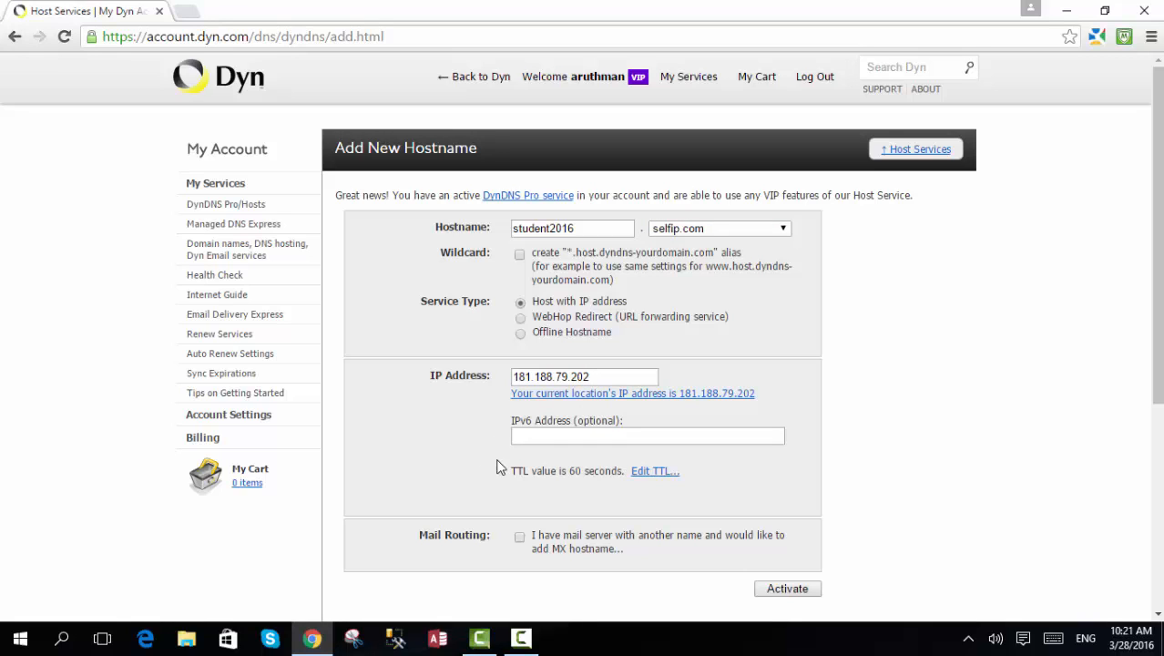
scroll(483, 492, down, 1)
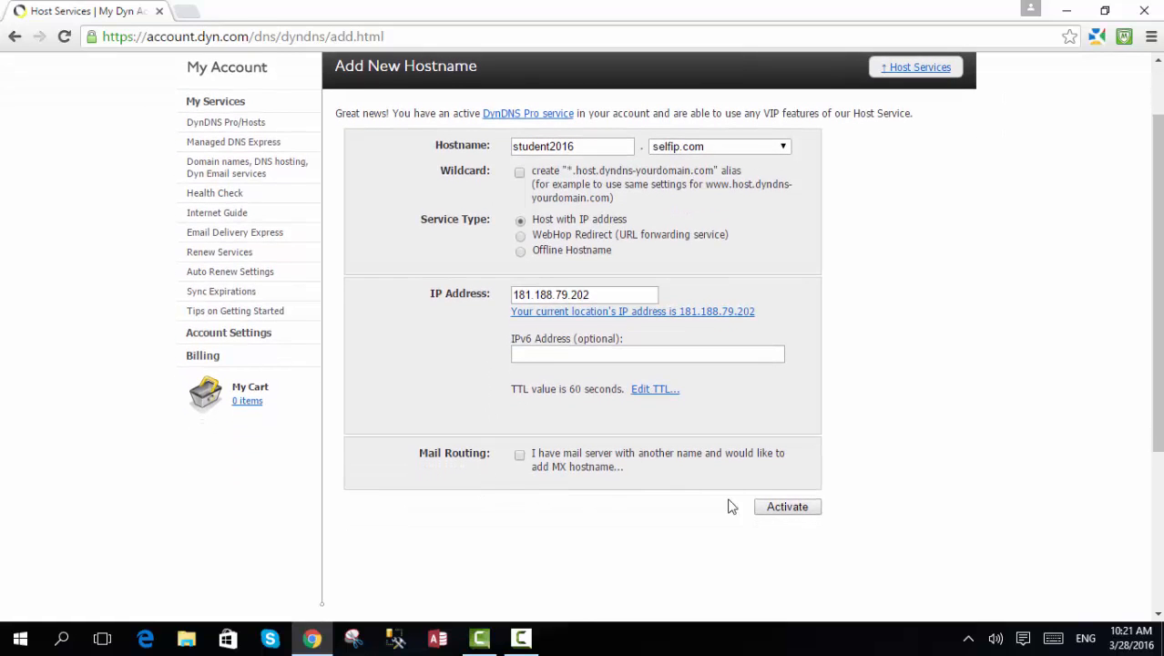
click(785, 510)
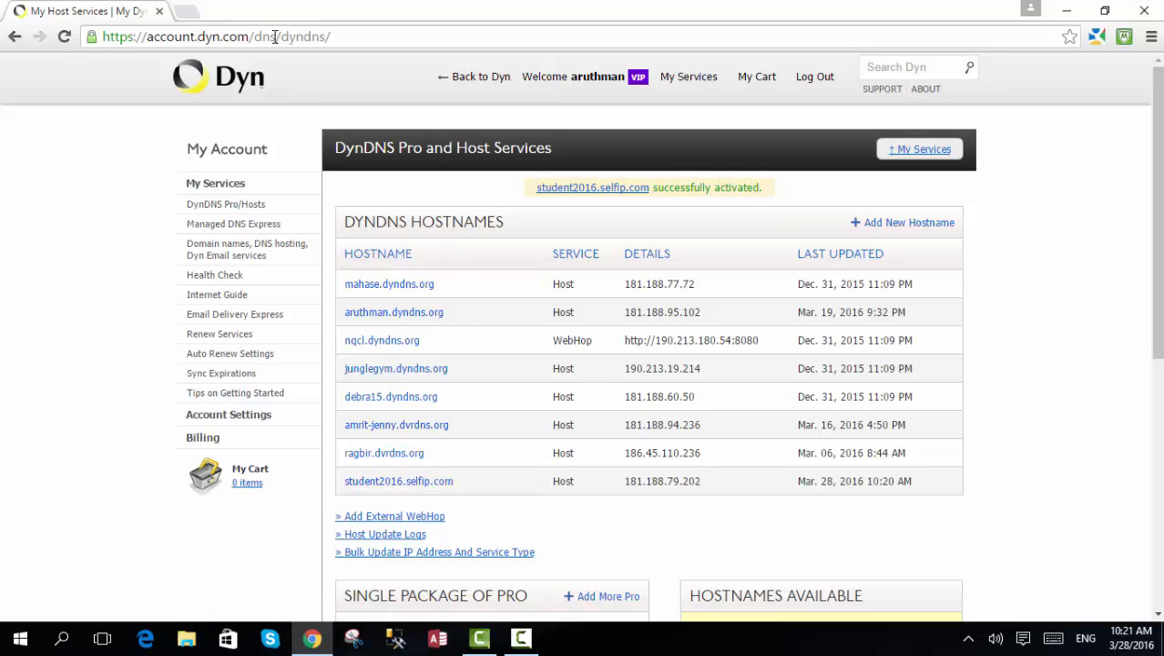
- Search for "apache http server 2.2.19" in a new browser tab and review the OpenLogic download page for version 2.2.19
click(187, 11)
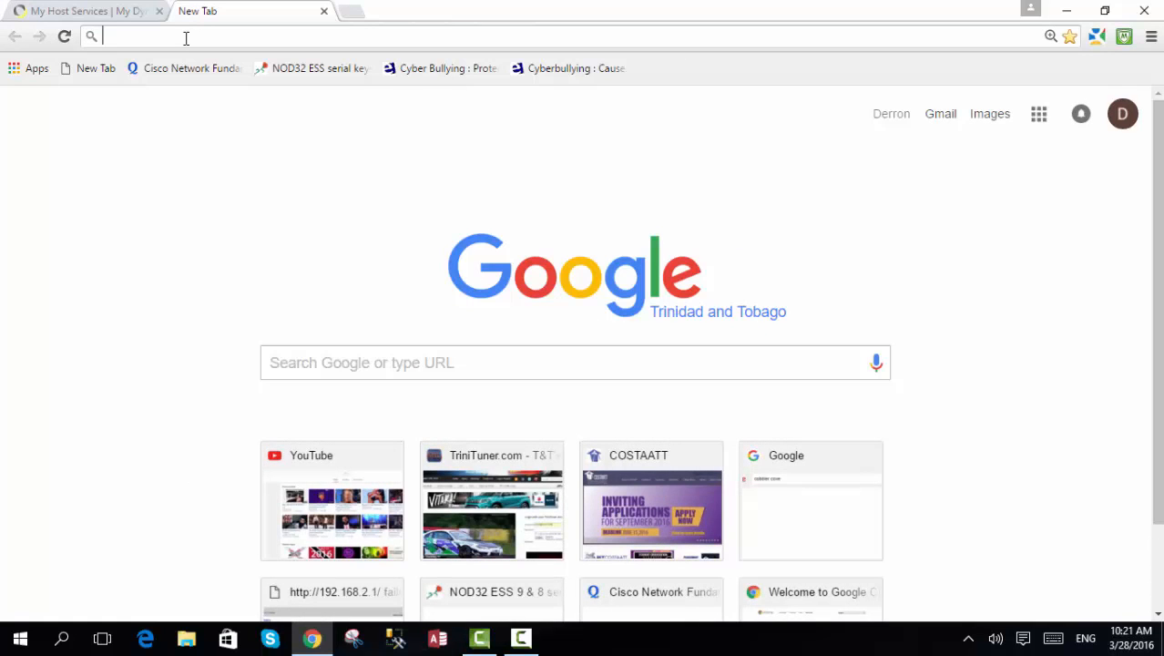
text(p)
key(BackSpace)
text(apache)
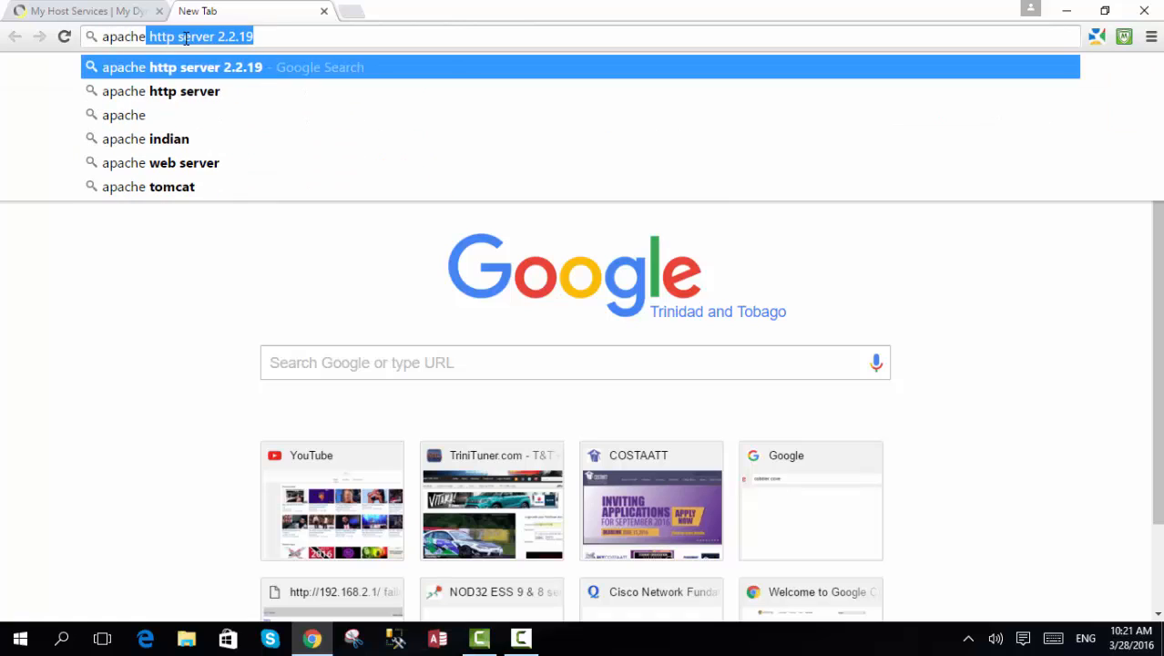
key(Delete)
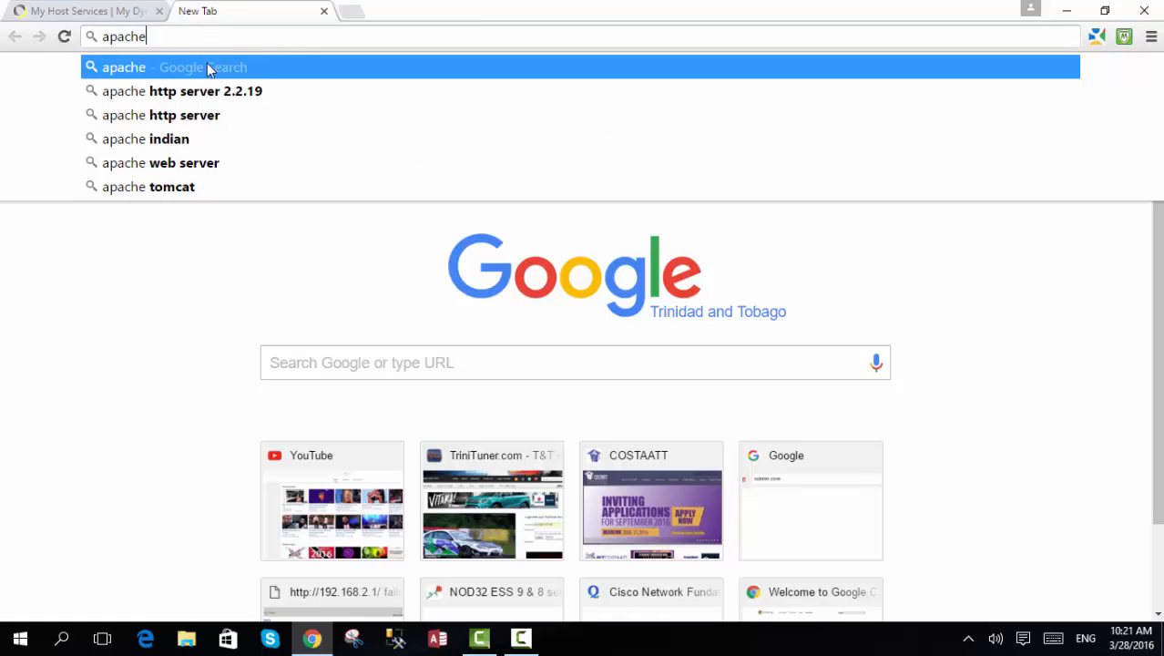
click(260, 98)
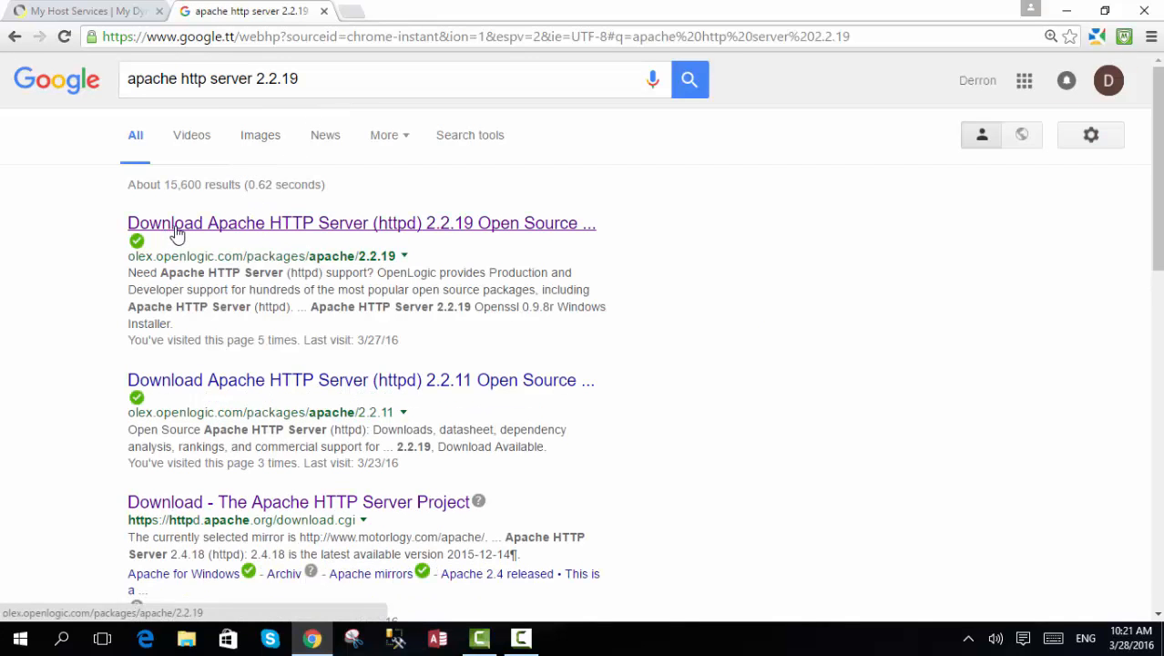
click(181, 227)
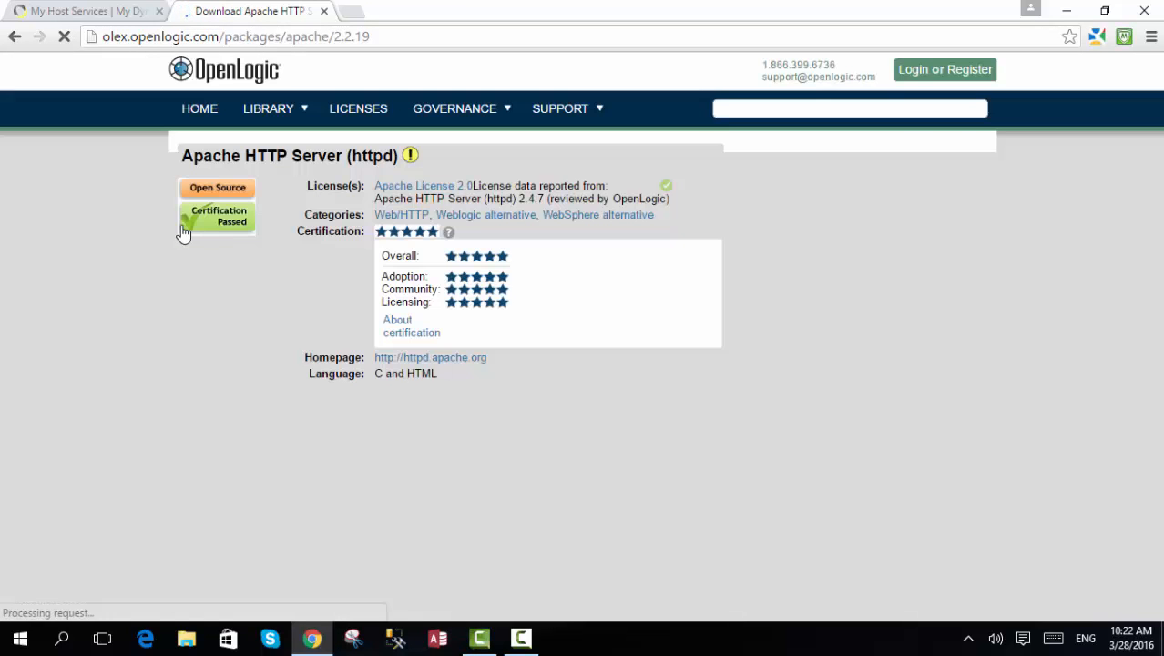
scroll(301, 284, down, 5)
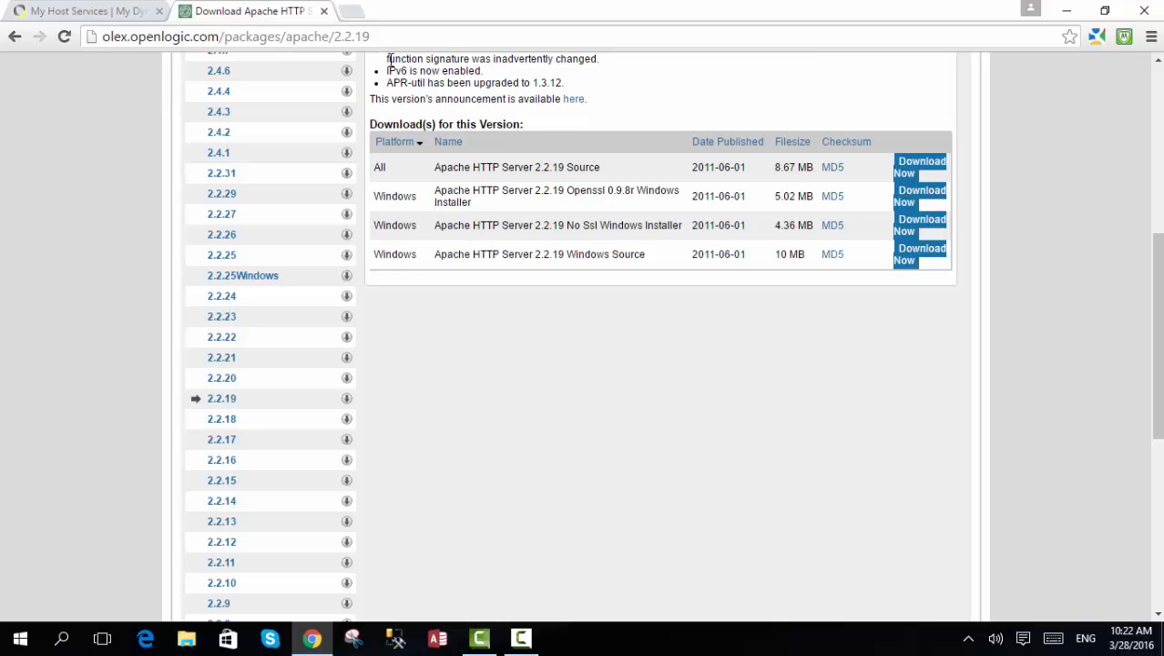
scroll(693, 159, up, 5)
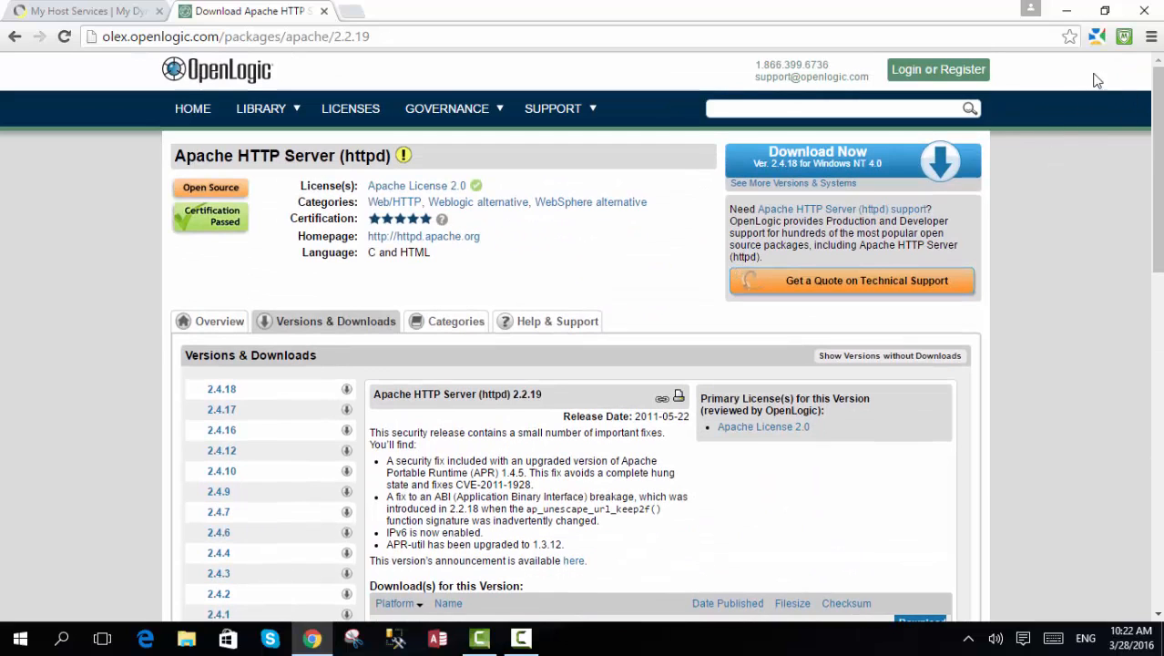
- Launch the httpd-2.2.19 installer from the downloaded OpenLogic Apache zip's apache-2.2.19-ins folder and minimize the open windows
click(1150, 41)
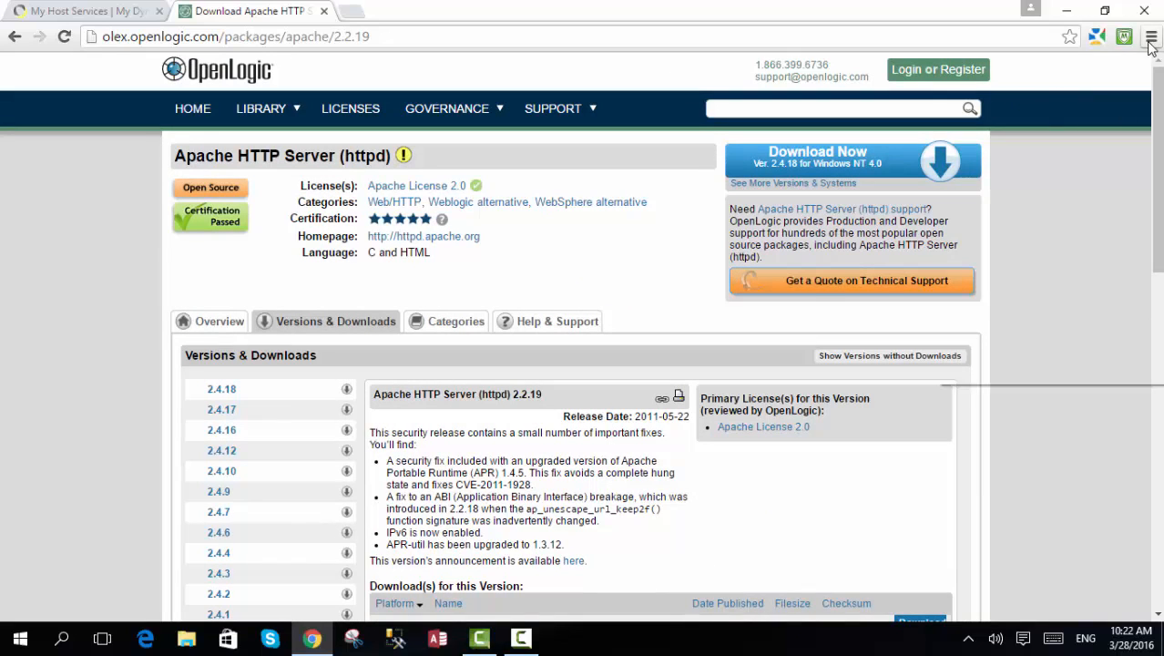
click(1033, 149)
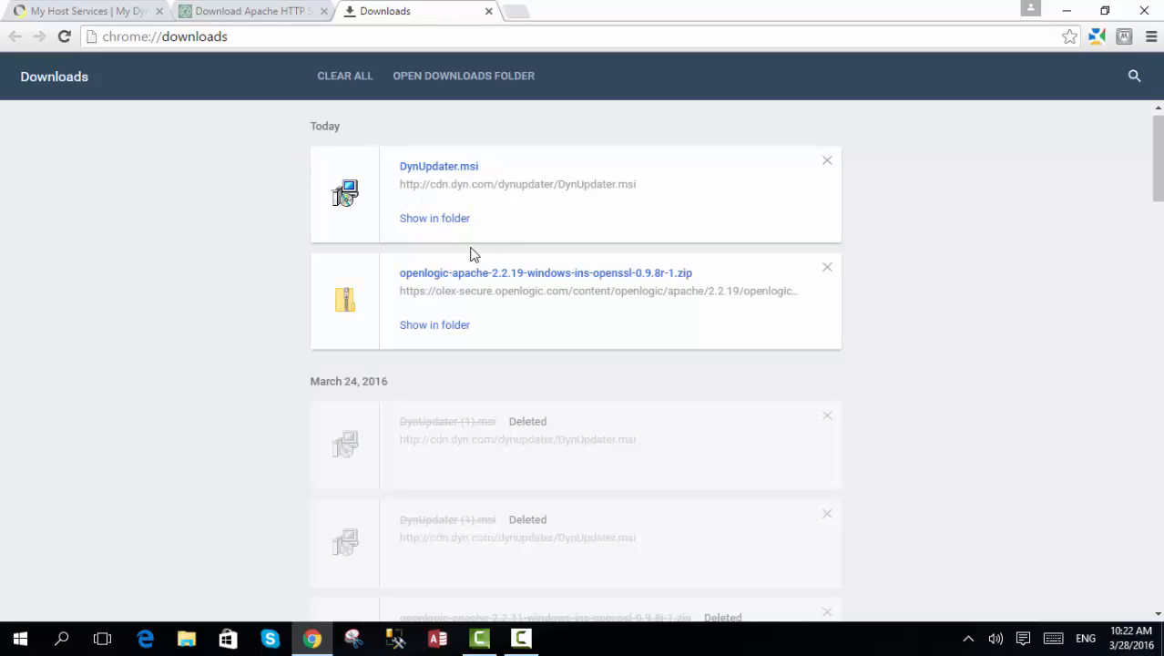
click(454, 282)
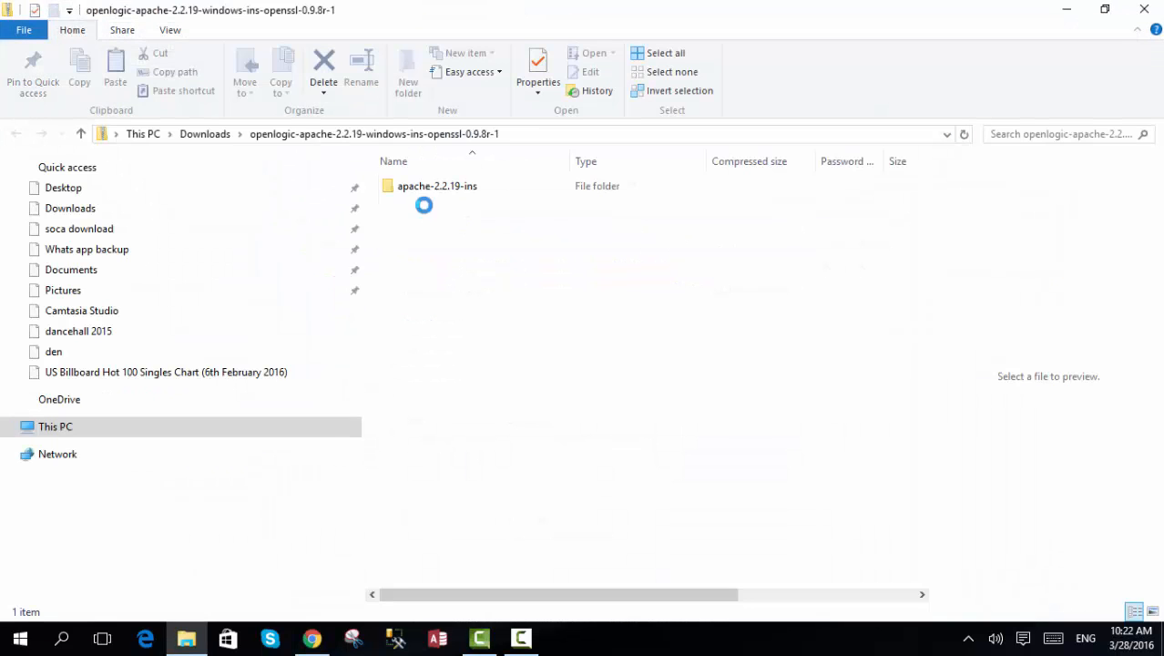
double_click(445, 198)
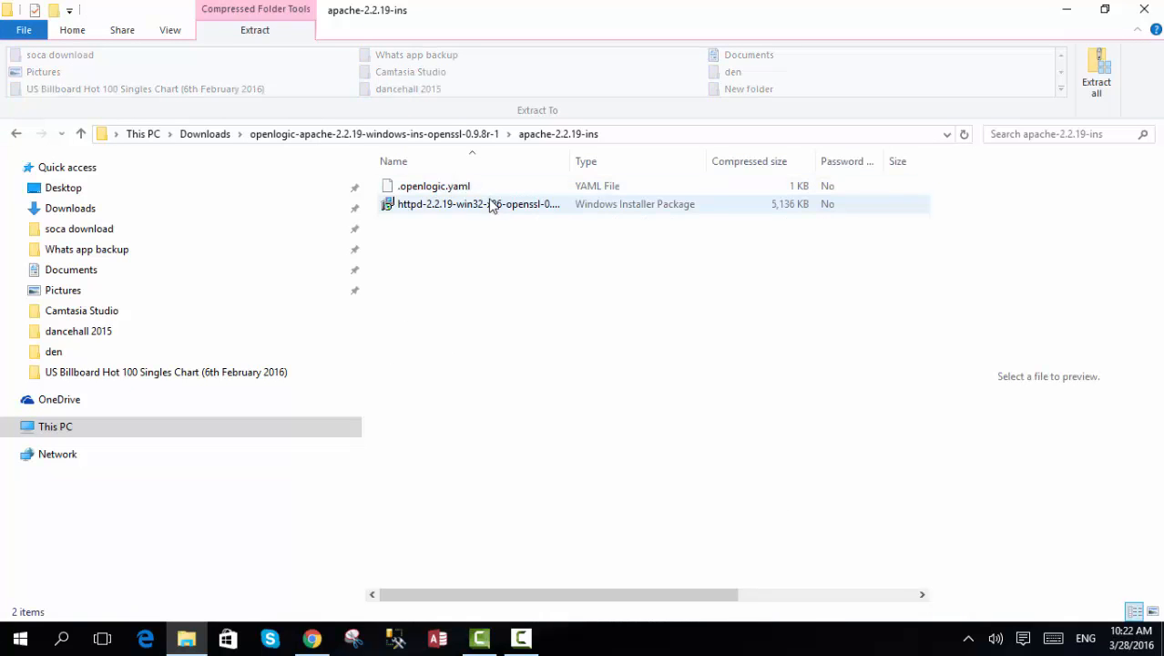
click(460, 206)
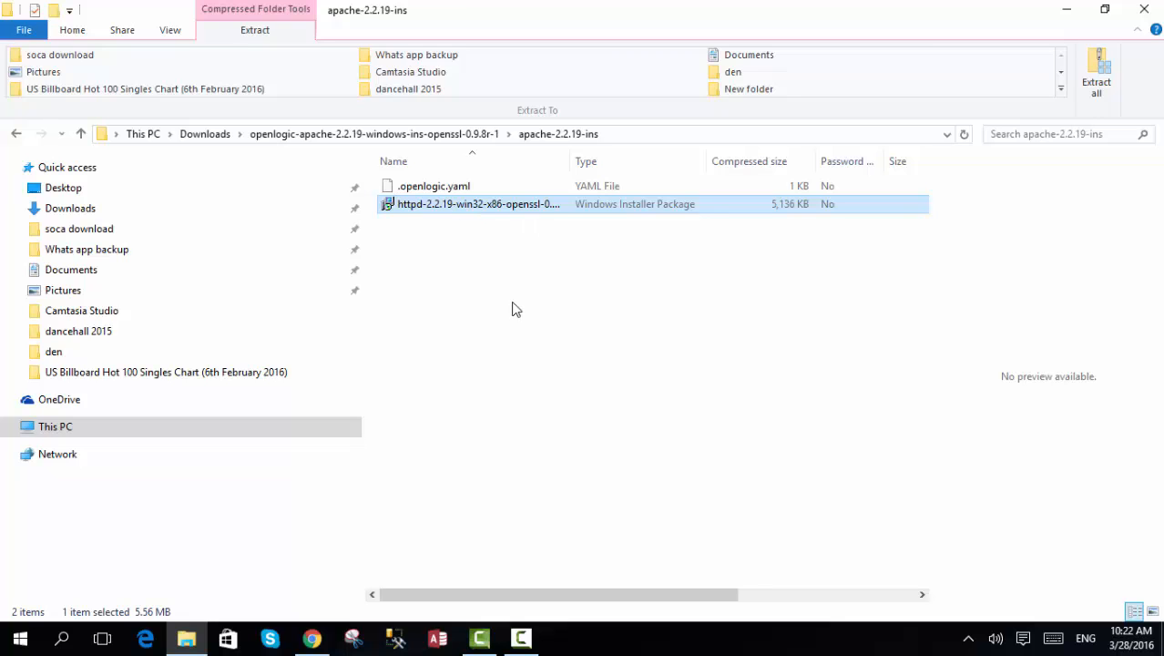
click(1077, 16)
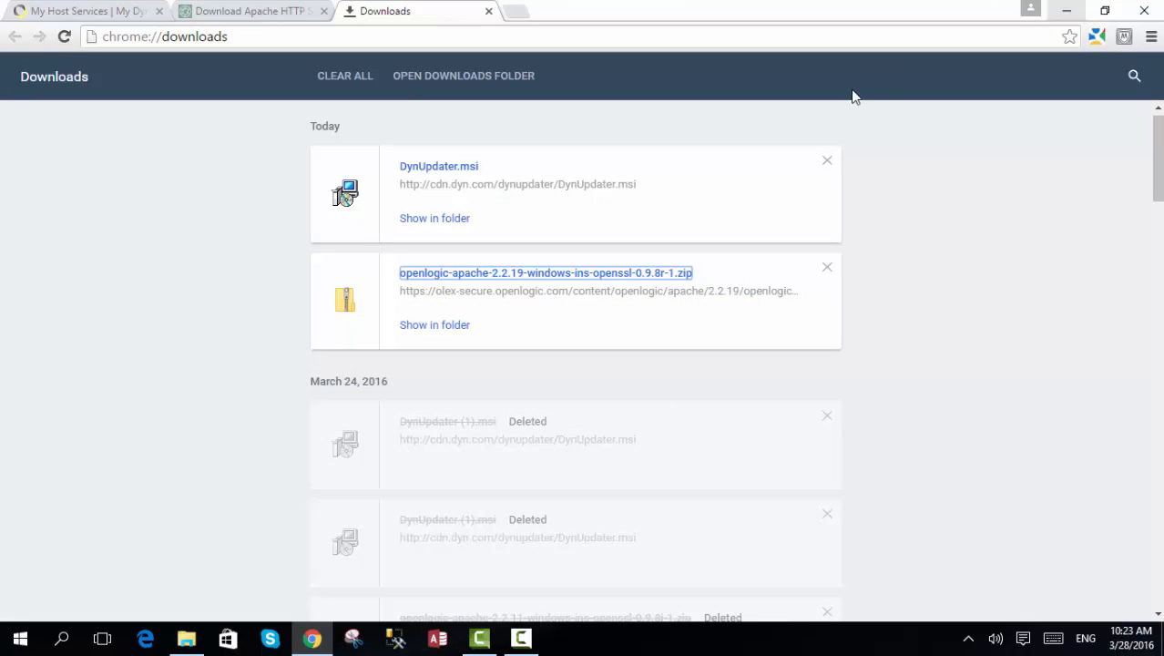
click(1080, 16)
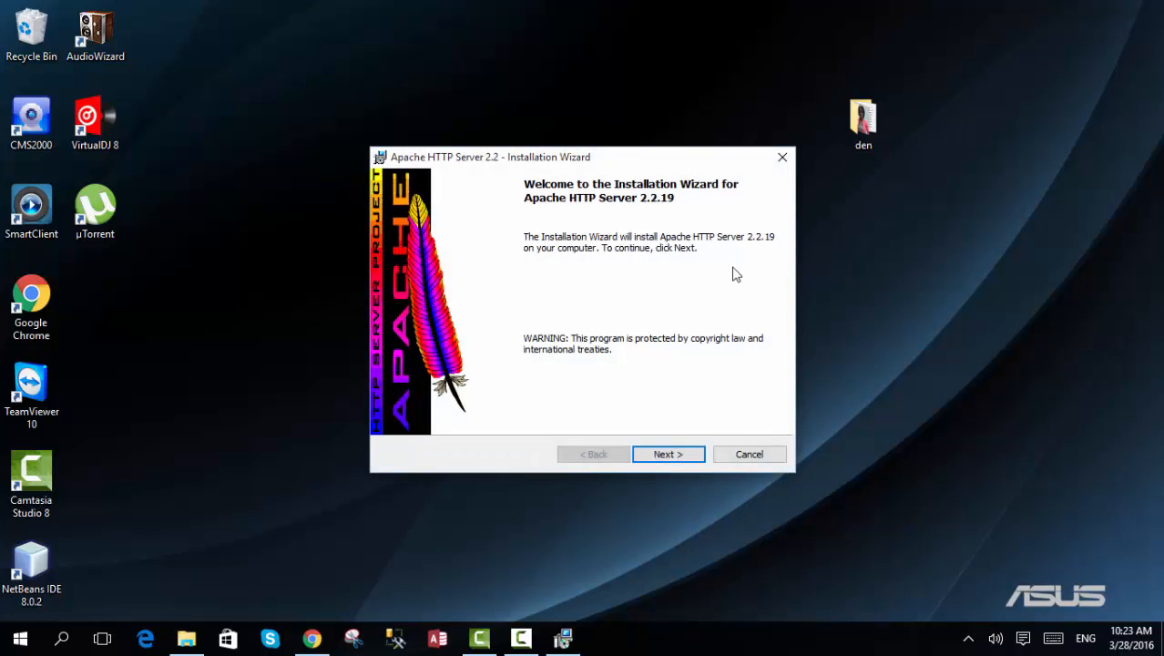
- Start the Apache HTTP Server 2.2 installation, accept the license agreement and proceed to the server information
click(675, 455)
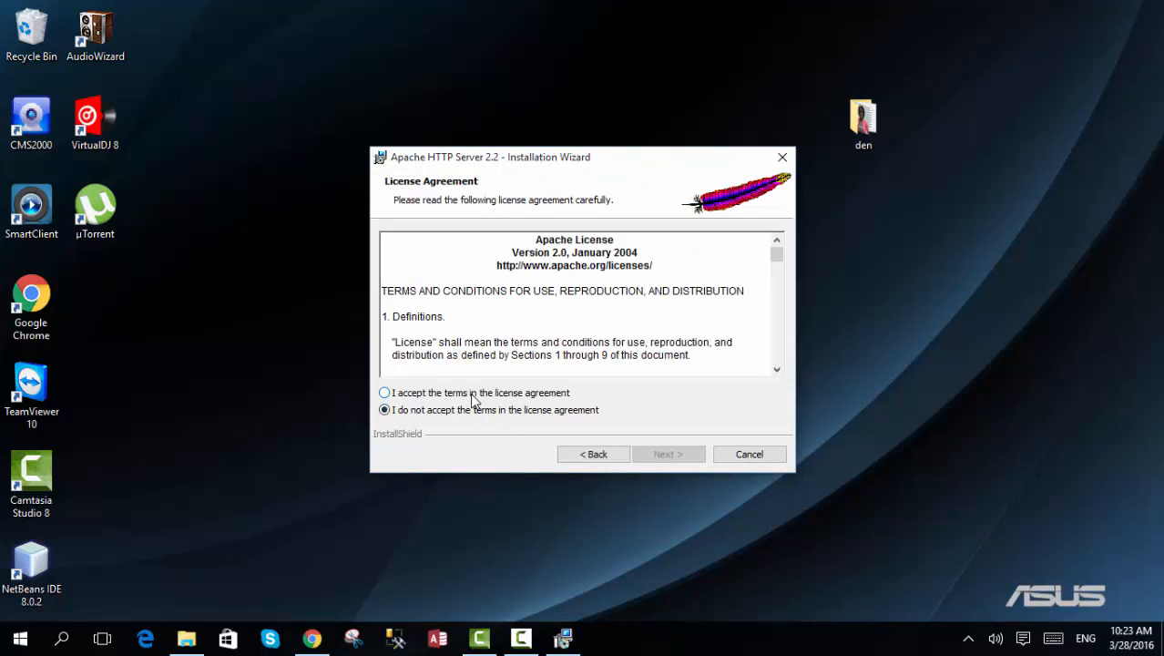
click(472, 393)
click(674, 455)
click(673, 455)
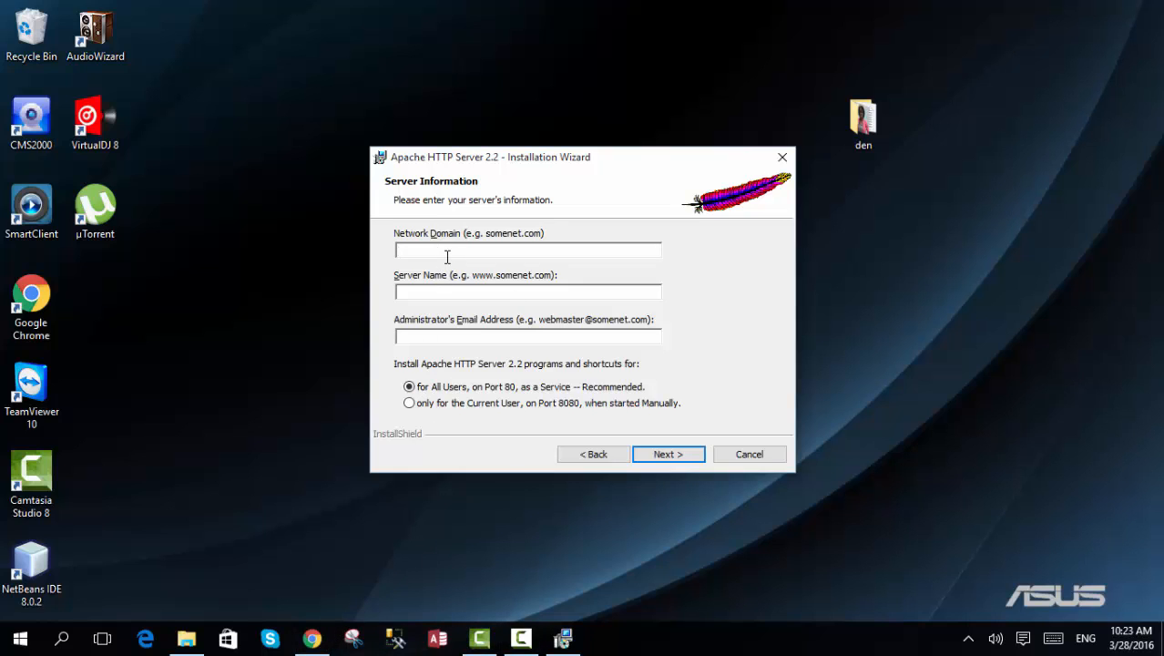
- Set both the network domain and the server name to student2016.selfip.com
text(tudent)
text(2016.selfip.com)
click(473, 294)
text(st)
text(udent2016.selfip.com)
- Enter the administrator's email address and continue with the installation for all users on port 80
click(494, 337)
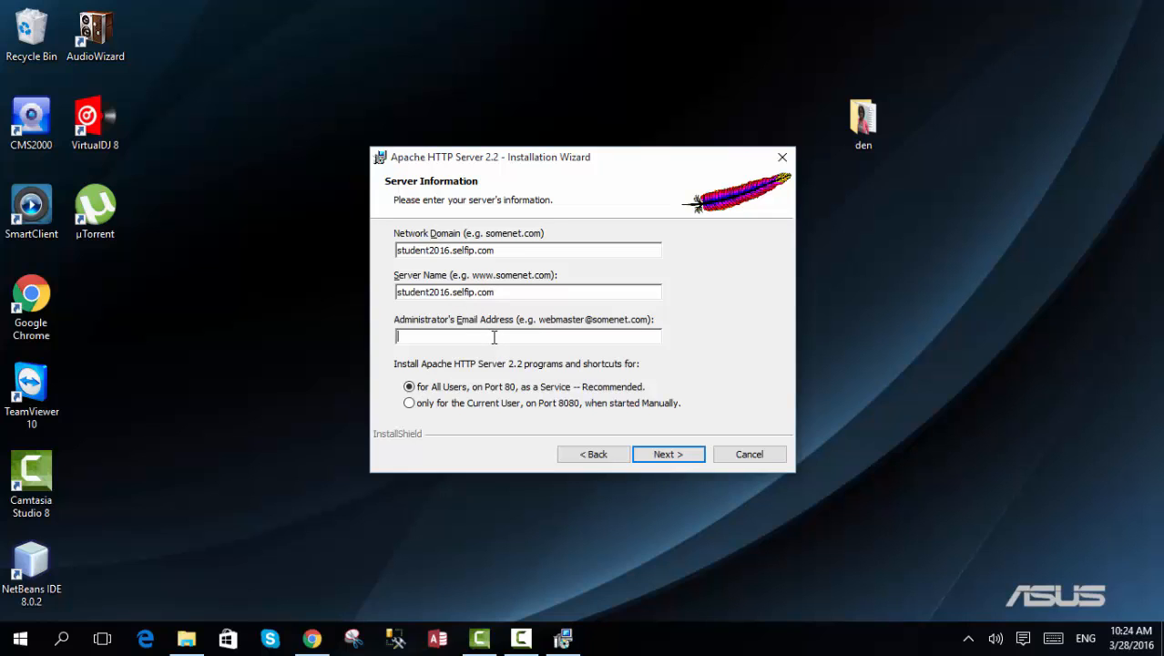
click(667, 454)
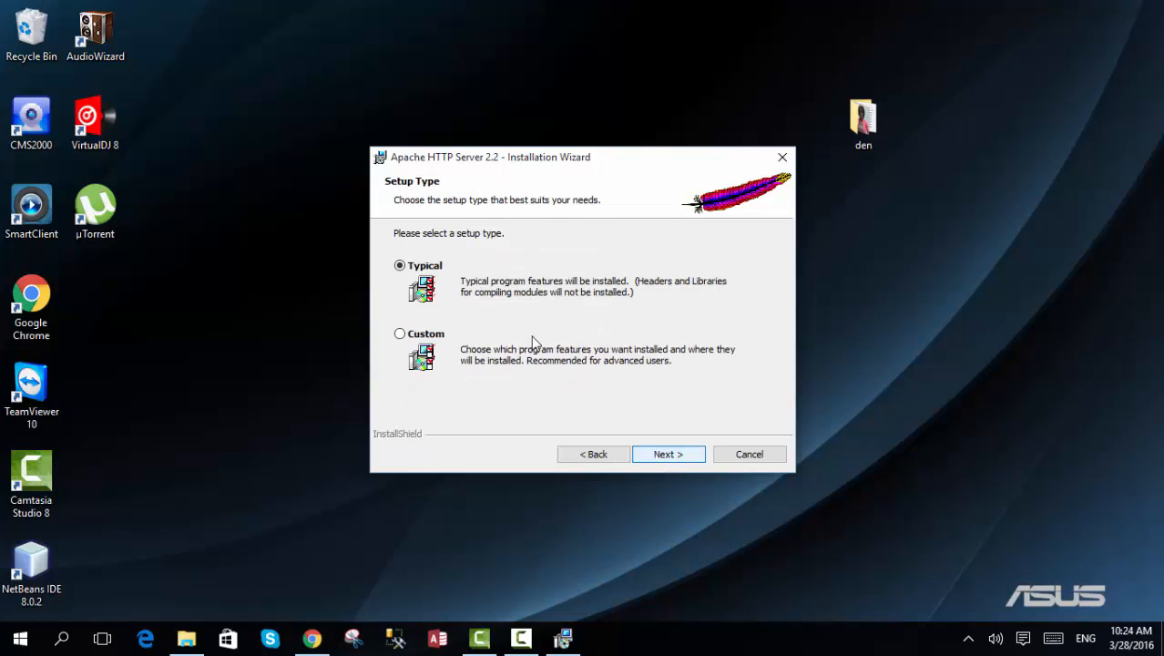
- Keep the Typical setup type and the default destination folder, proceeding to the final page before installation
click(673, 456)
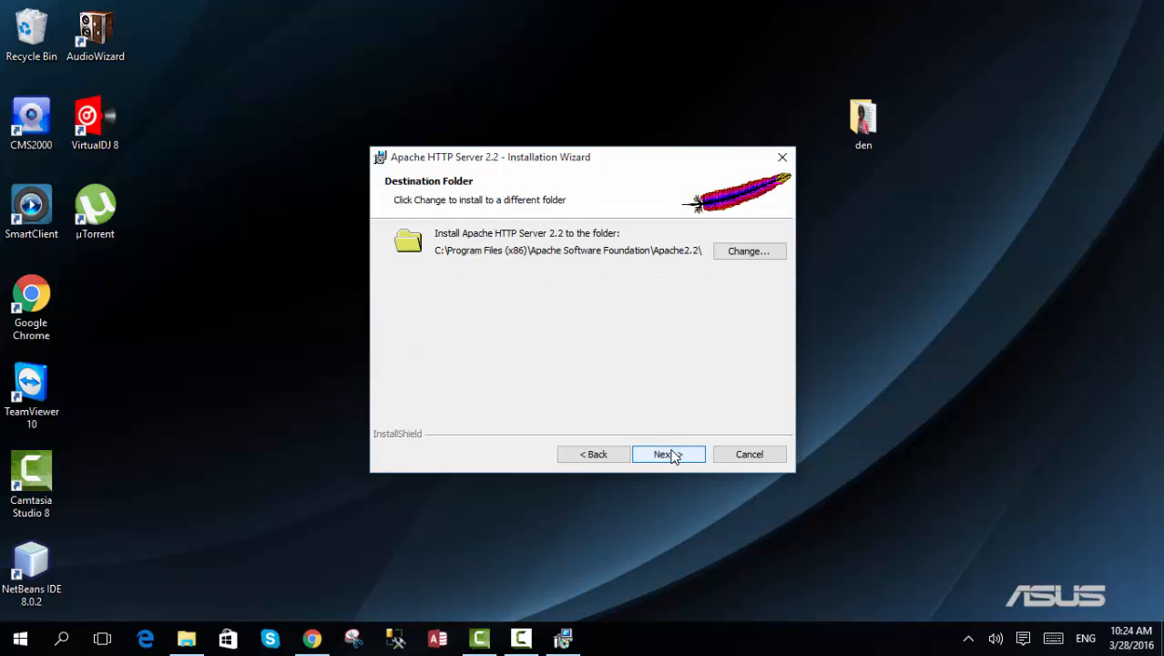
click(673, 456)
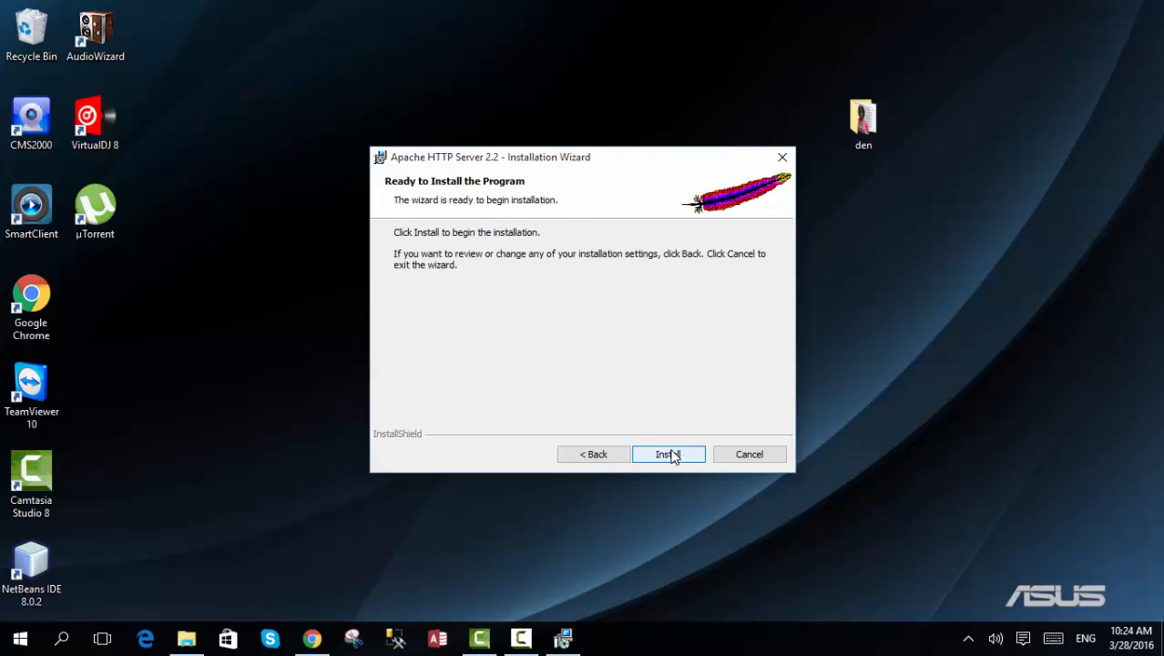
- Install Apache HTTP Server 2.2, finish the wizard and check the Apache service monitor in the system tray
click(673, 456)
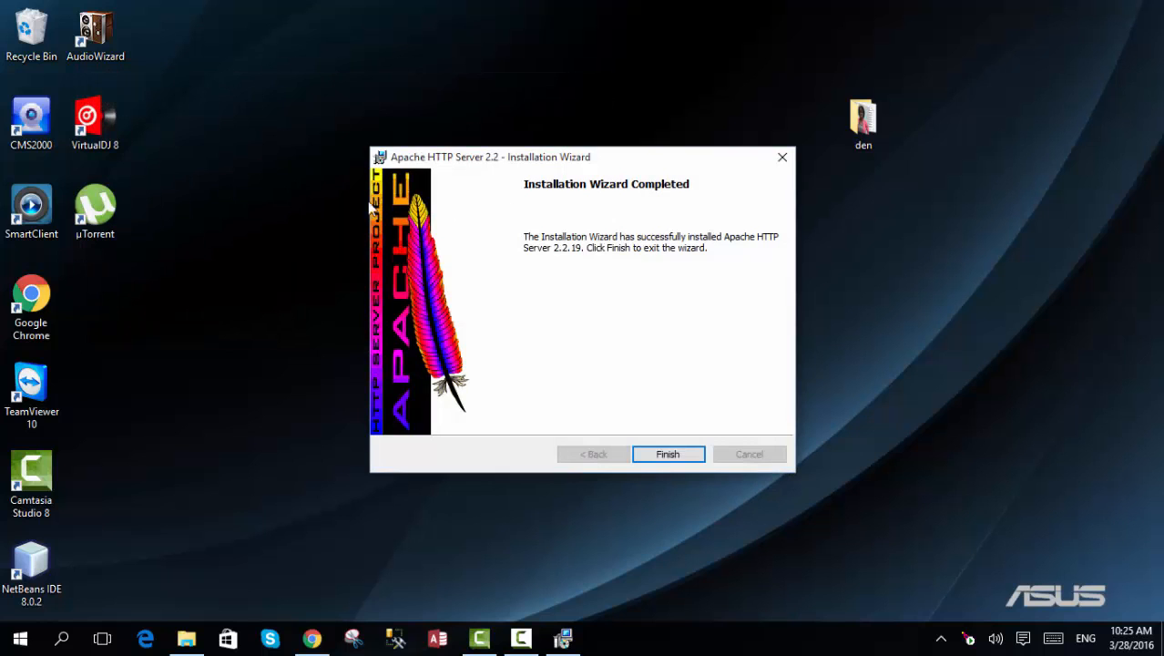
drag(610, 166, 553, 106)
click(612, 391)
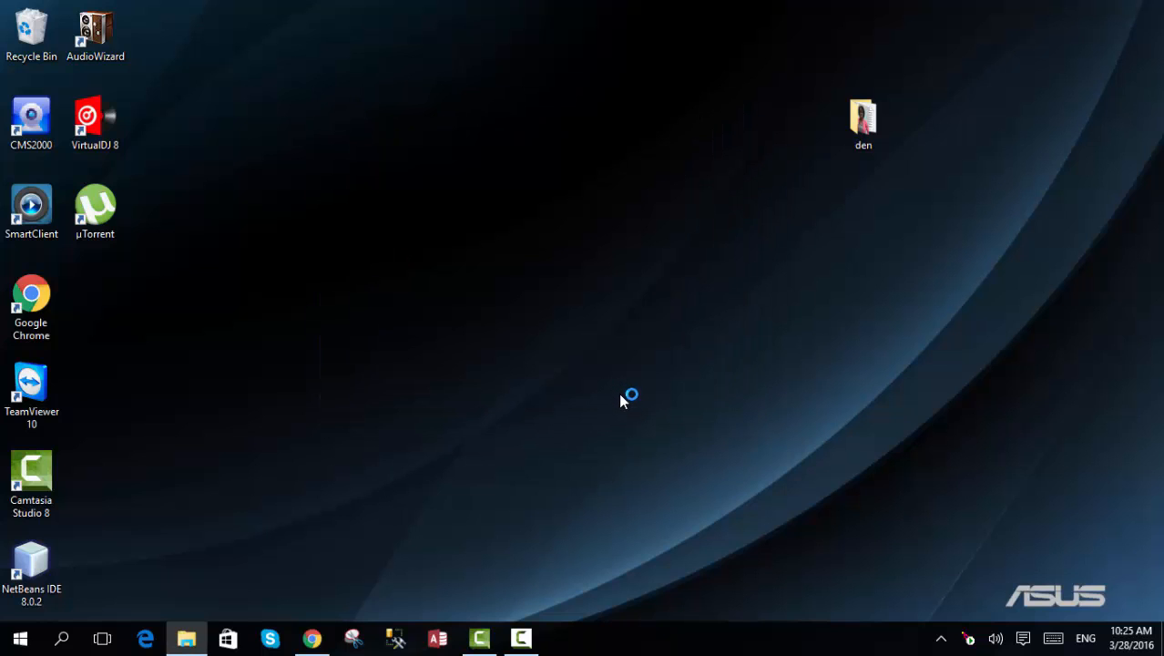
click(968, 643)
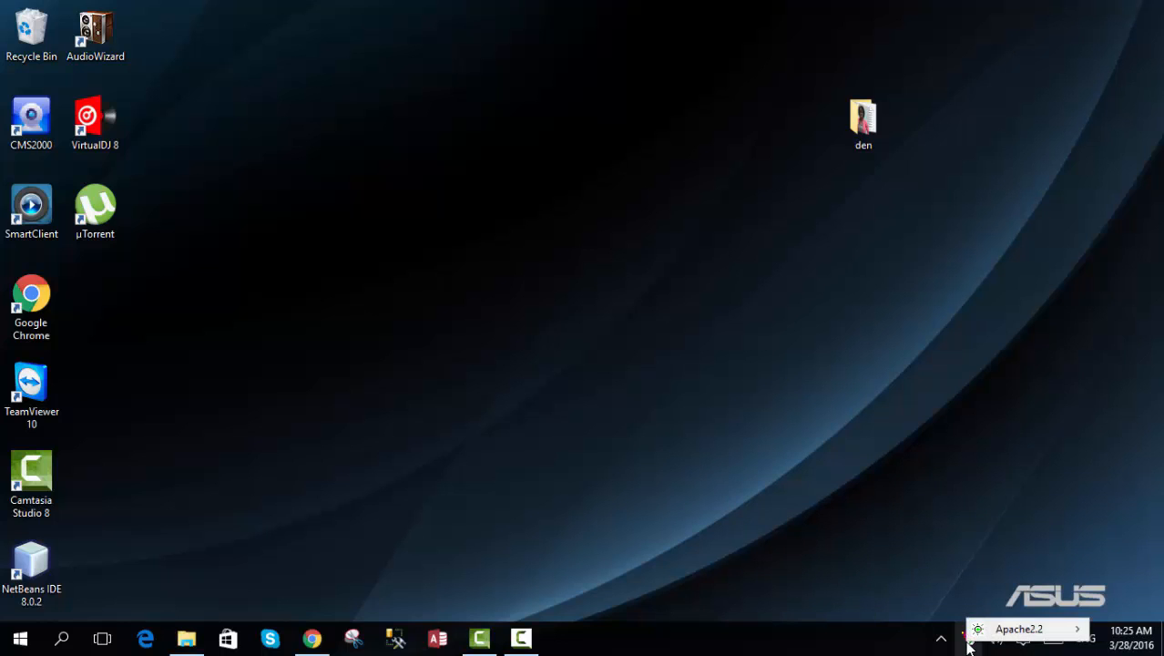
click(968, 645)
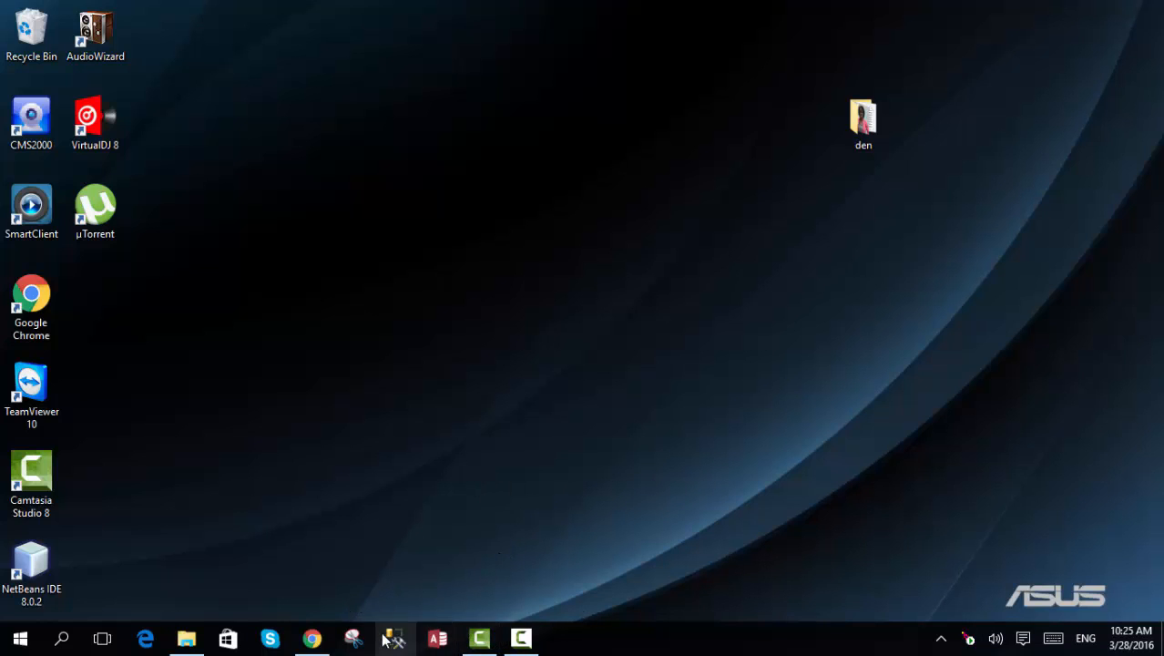
- Switch to Chrome, bring up the OpenLogic Apache download page and select its web address
click(312, 637)
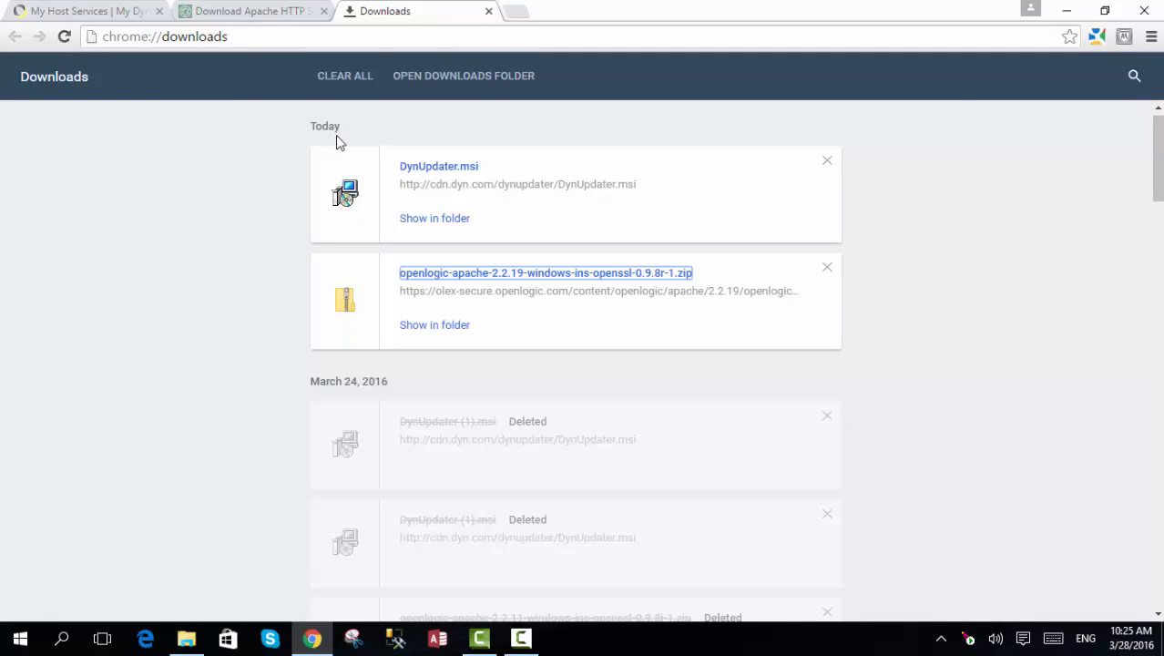
click(241, 11)
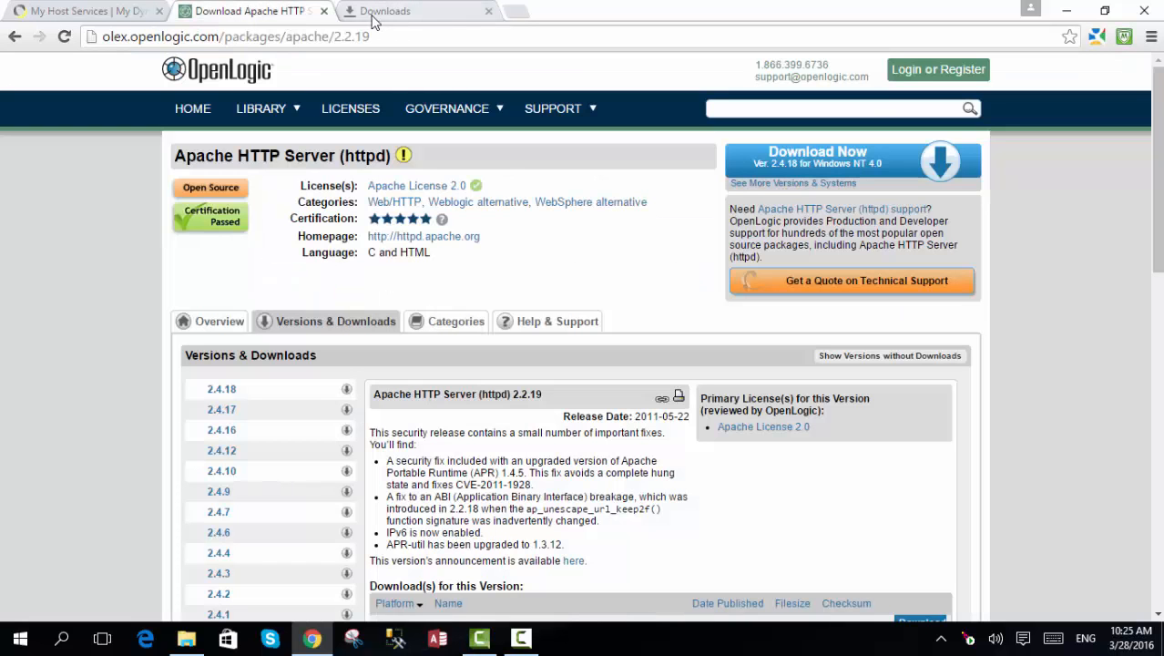
click(342, 37)
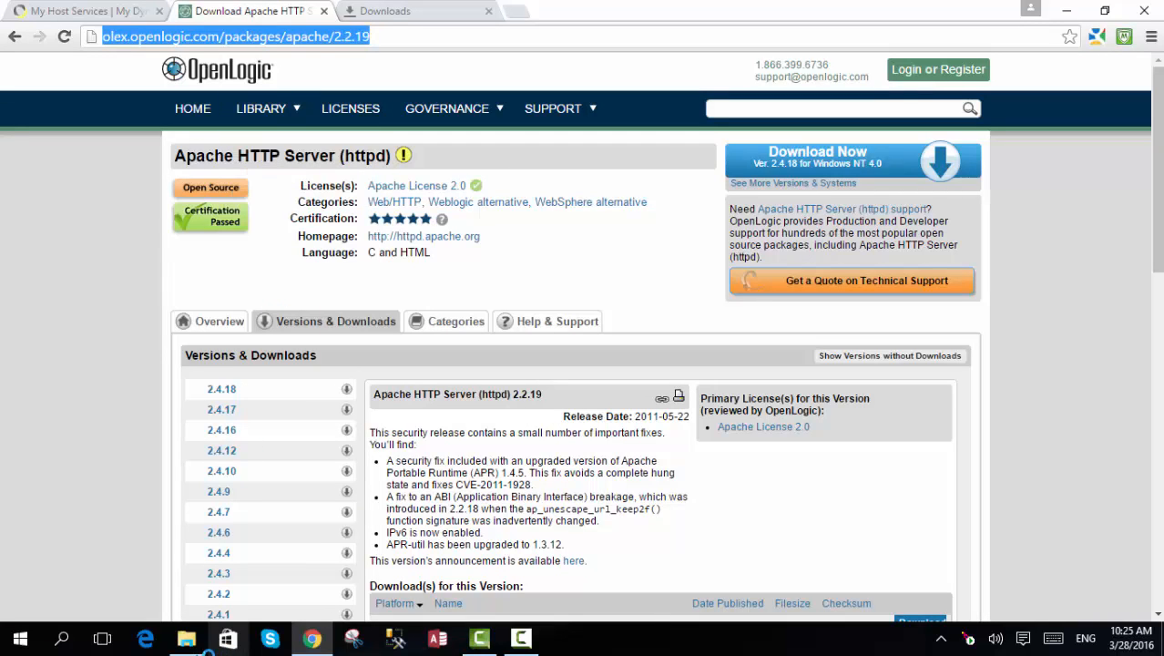
- Switch to File Explorer and open the Program Files (x86) folder on the C: drive
click(186, 639)
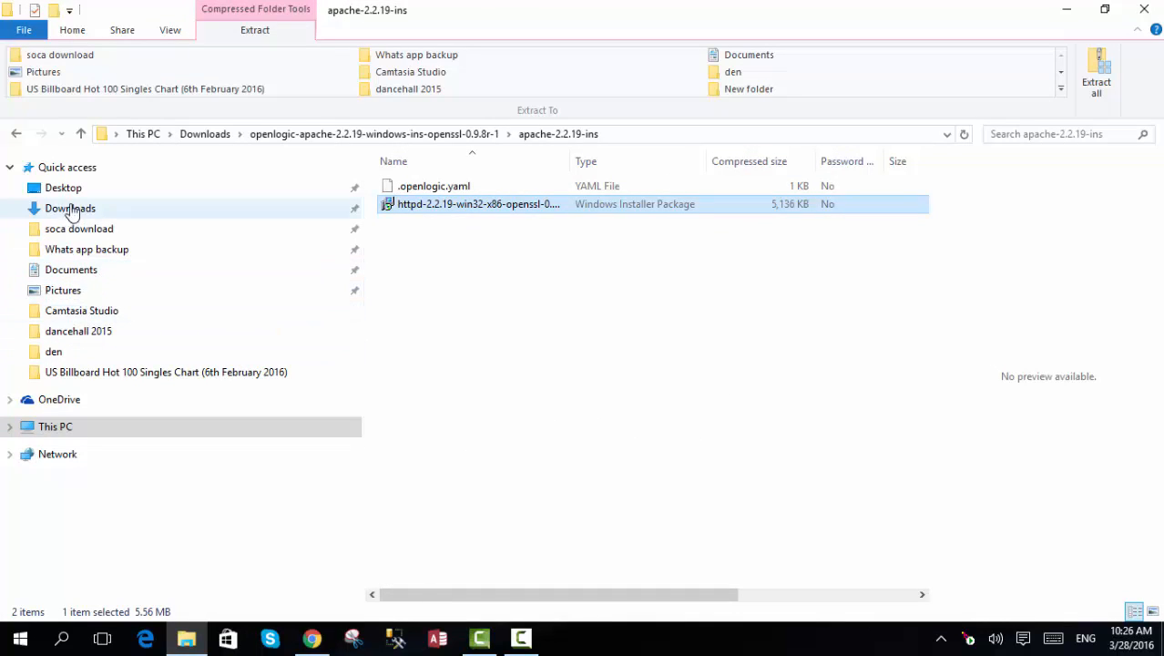
click(60, 427)
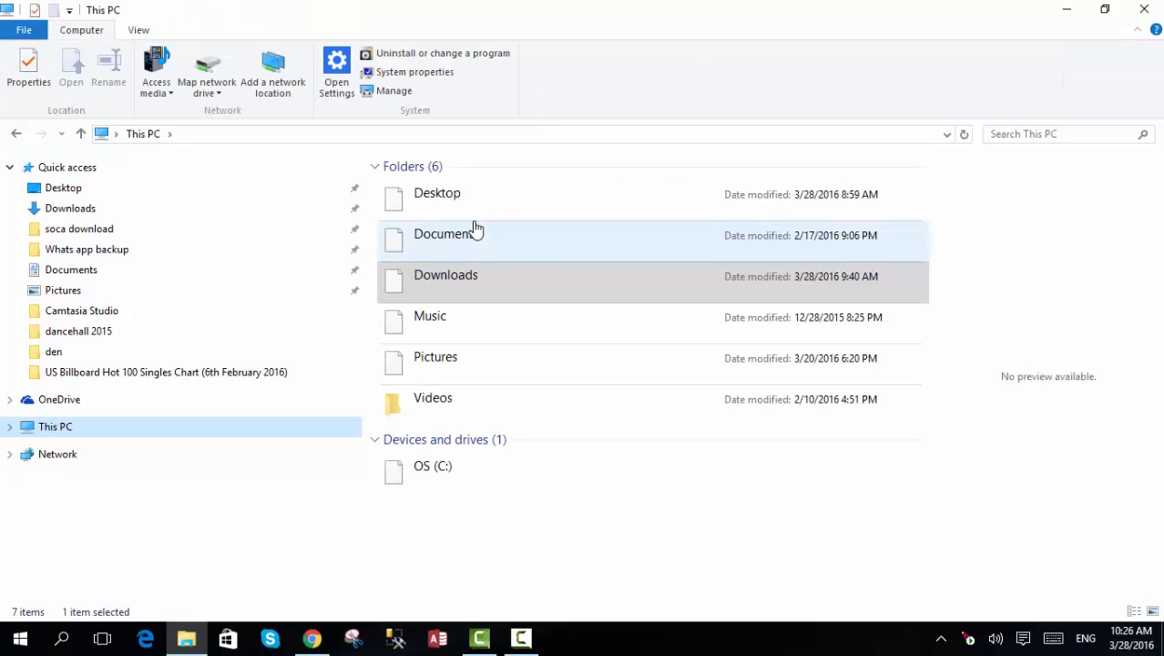
click(460, 474)
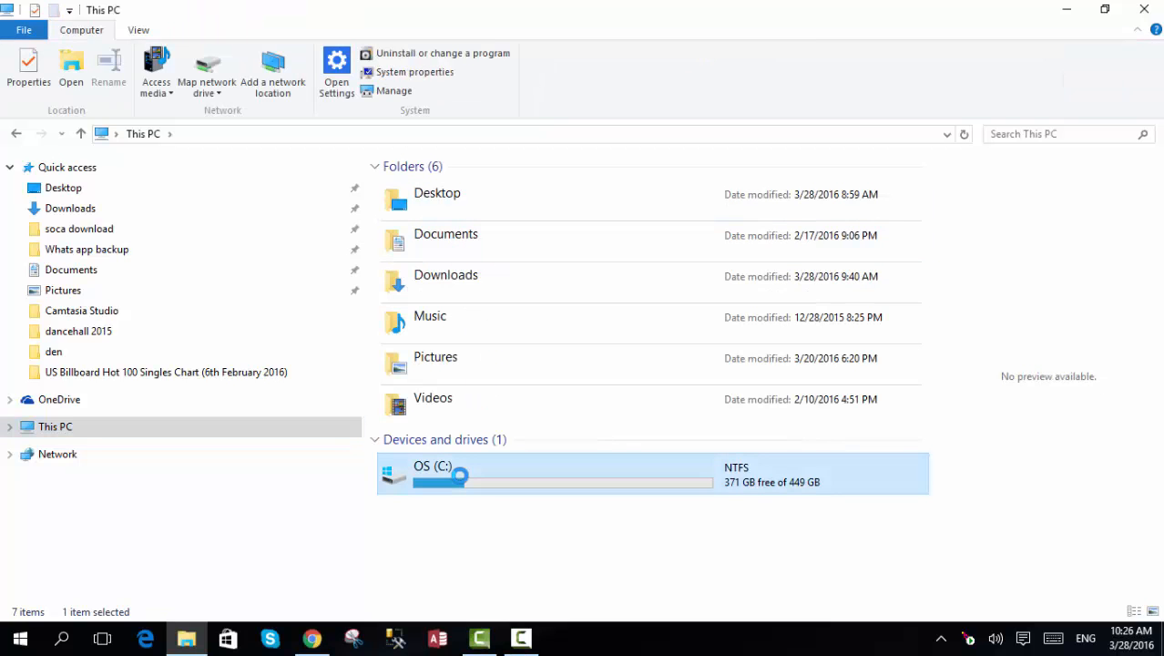
double_click(460, 473)
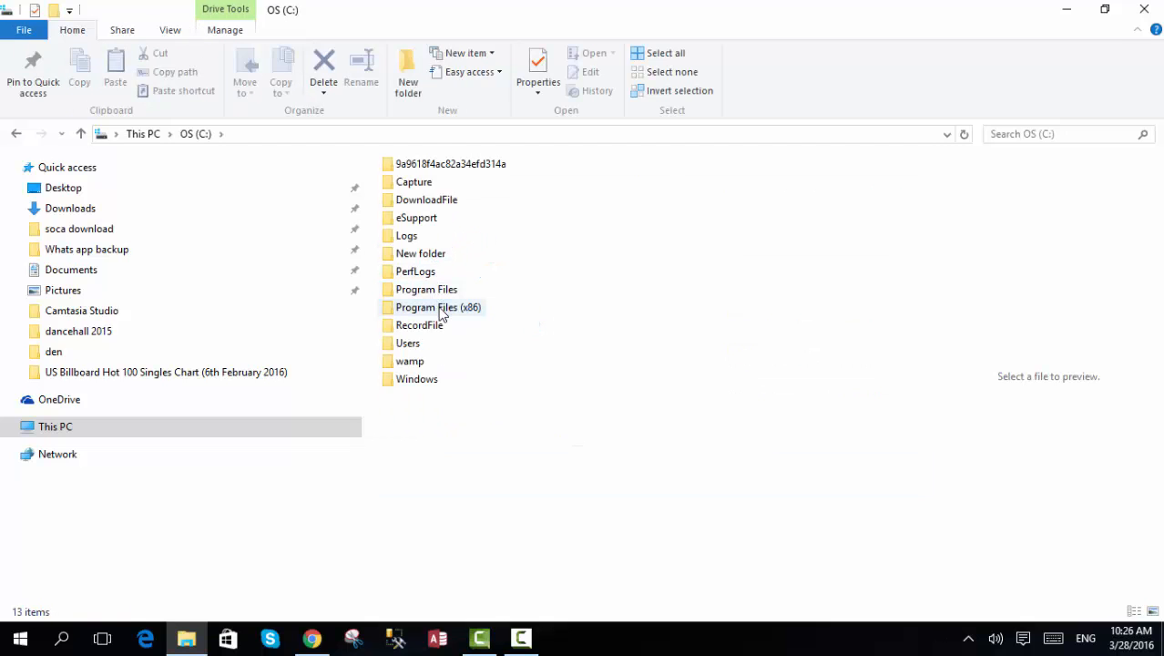
click(440, 312)
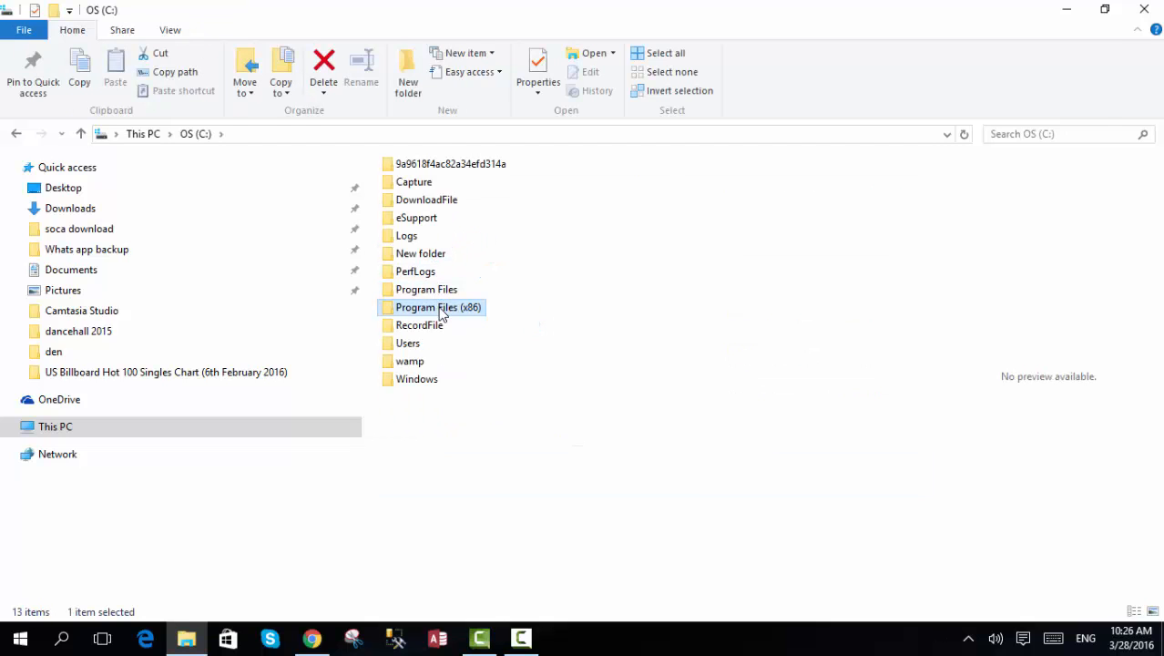
double_click(441, 311)
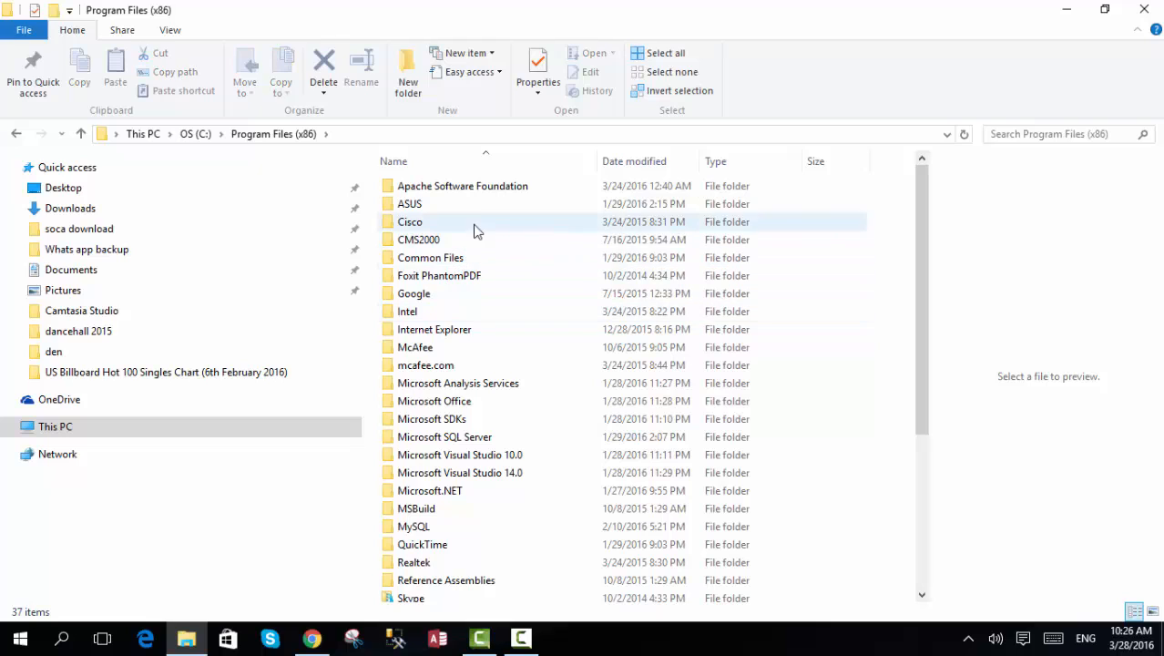
- Open the htdocs folder inside Apache Software Foundation\Apache2.2
double_click(479, 190)
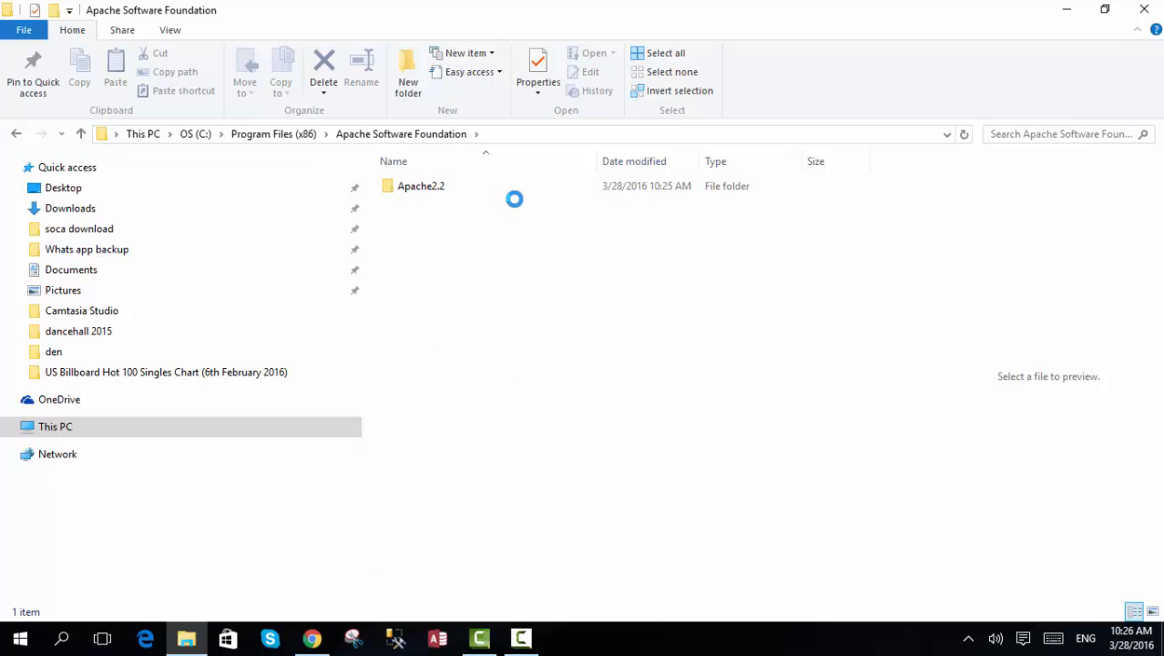
click(507, 194)
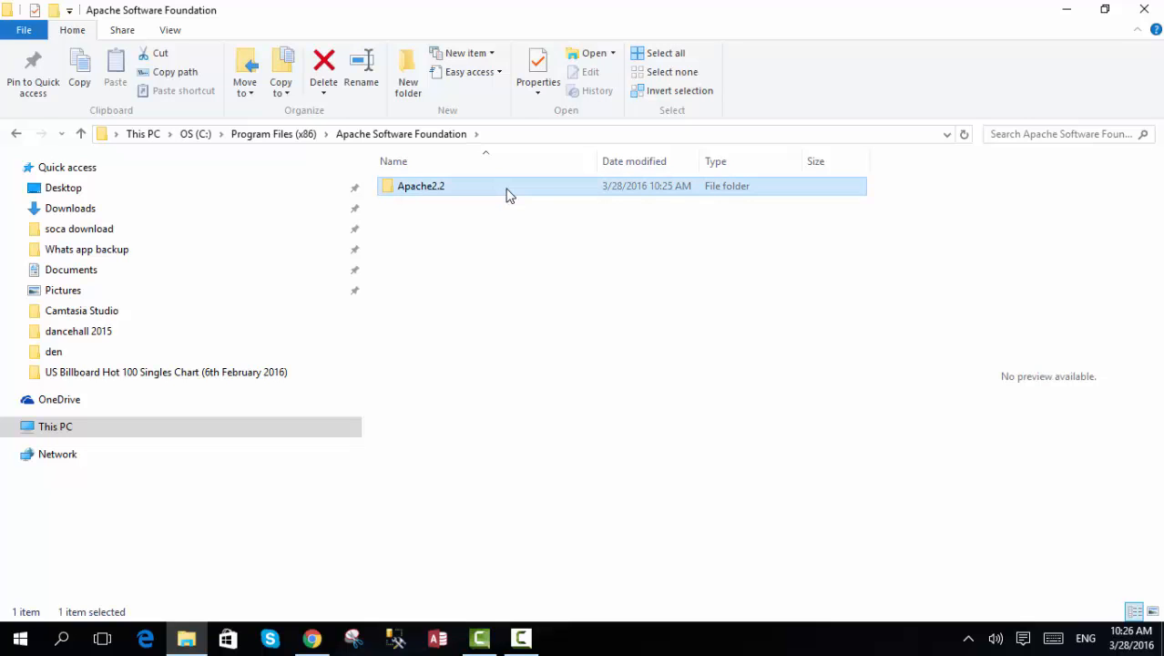
double_click(508, 194)
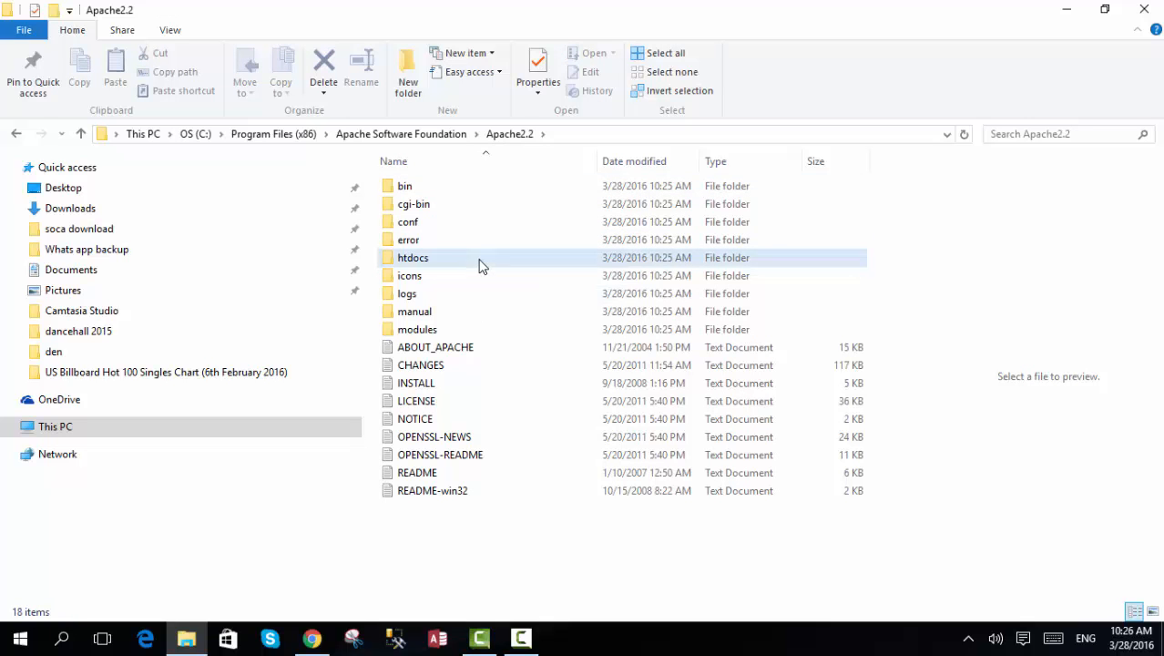
click(481, 264)
double_click(481, 264)
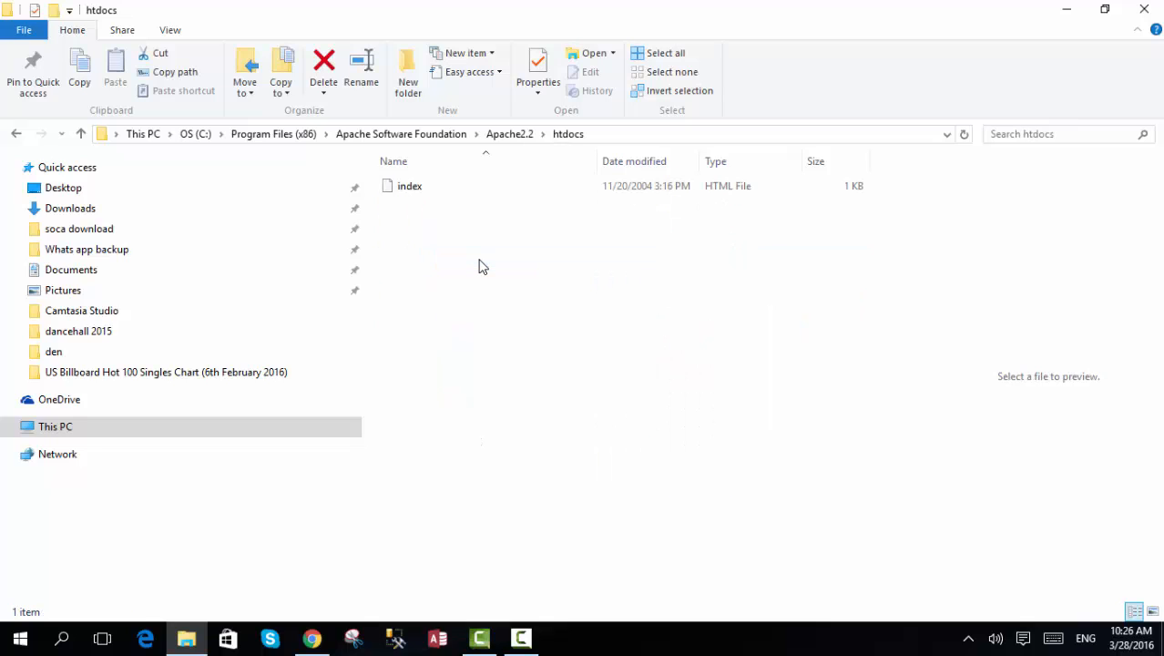
- View the index HTML file from htdocs in the browser, and close both it and the folder window
click(419, 195)
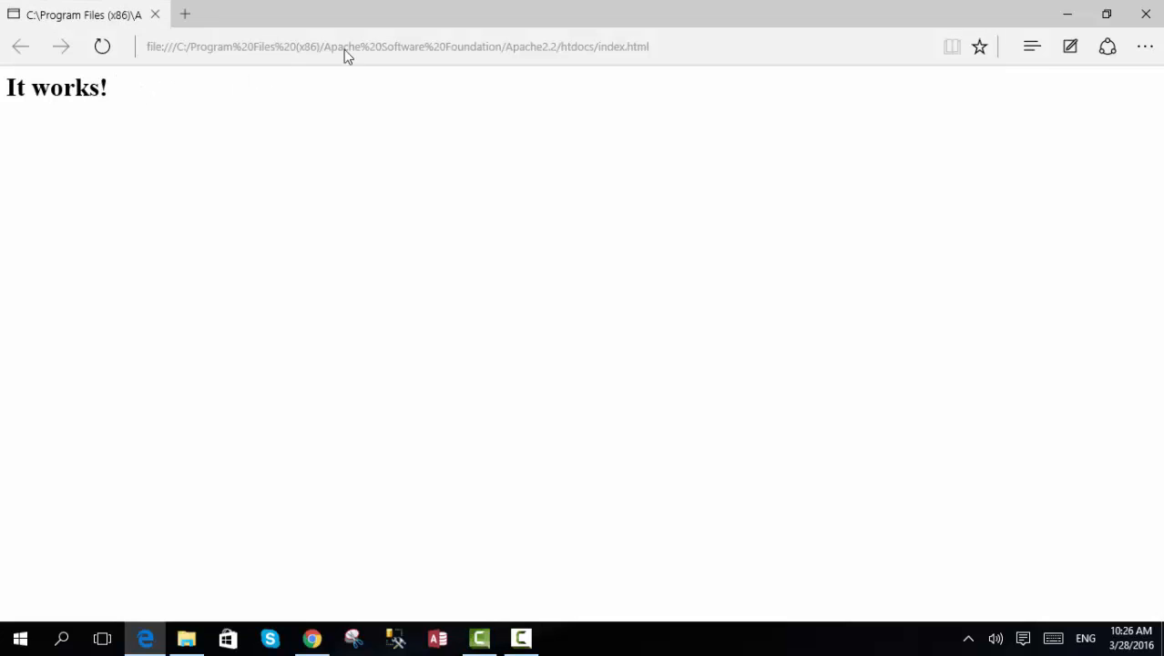
click(1146, 14)
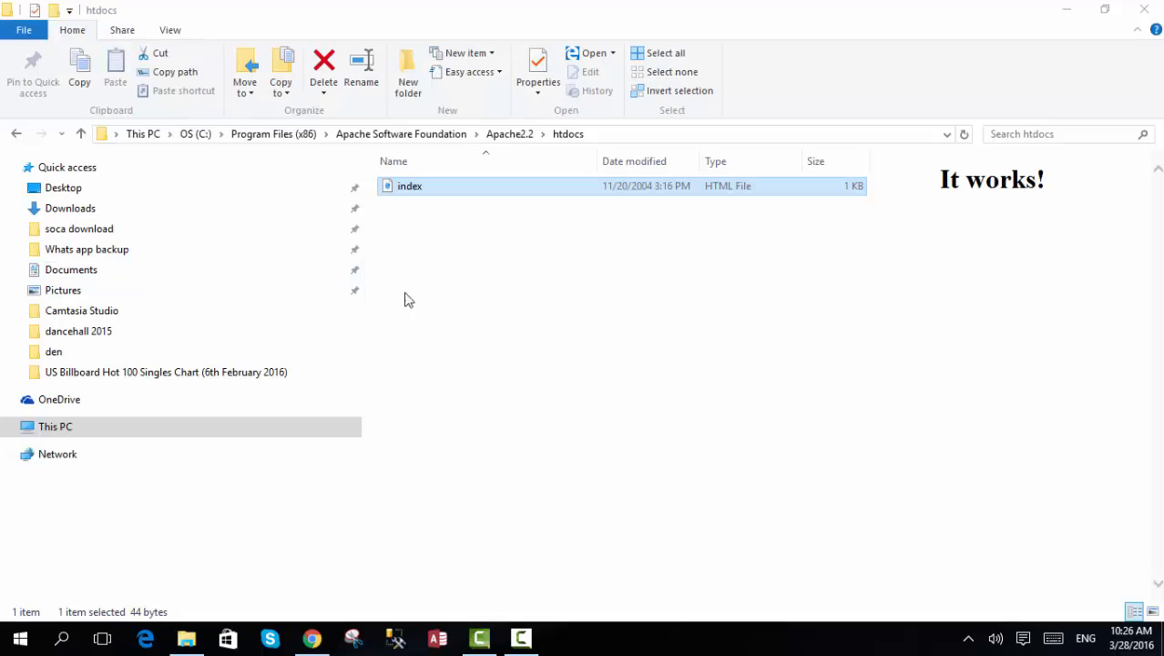
click(1139, 11)
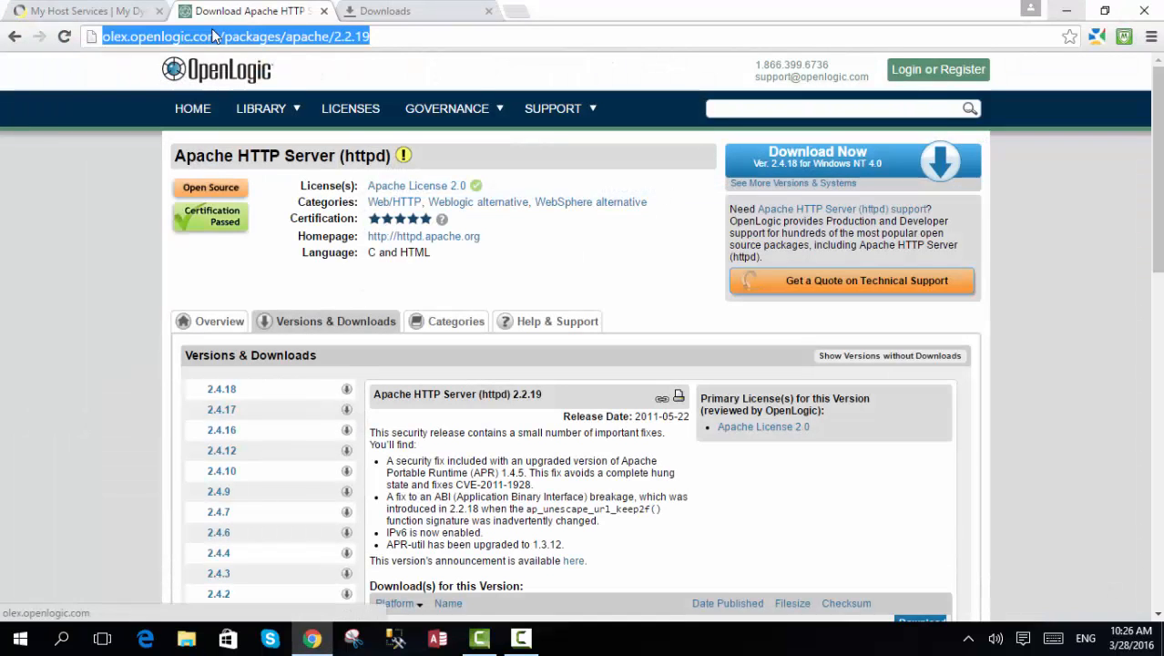
- Load 192.168.0.18 in Chrome in place of the Apache download page to test the web server
text(10)
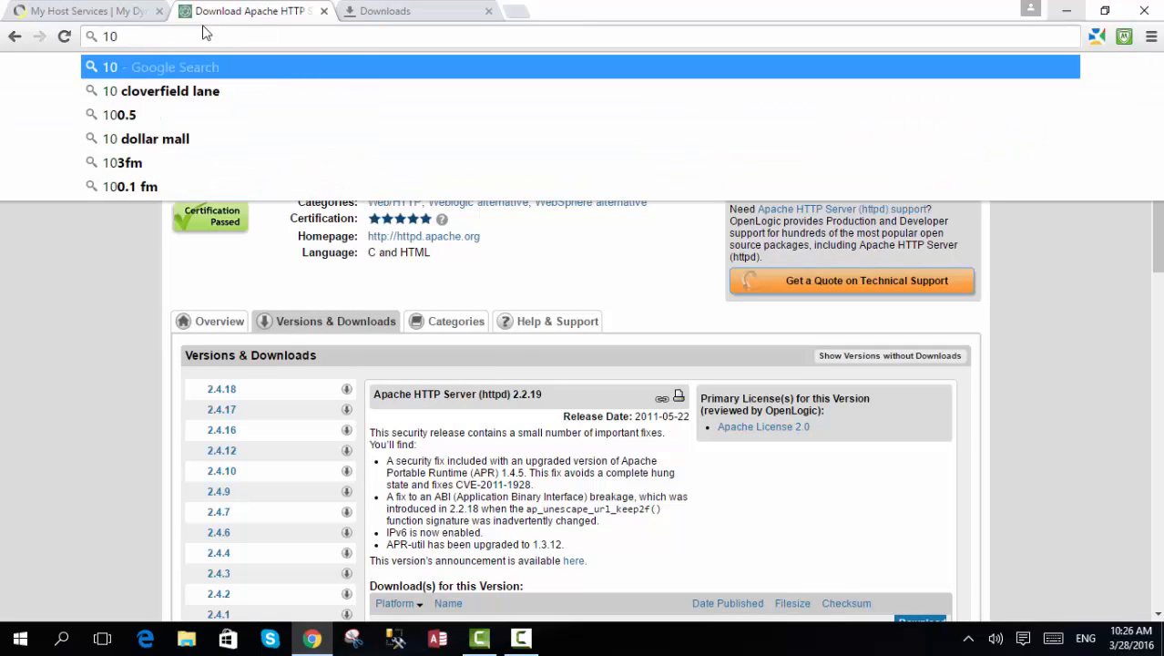
key(BackSpace)
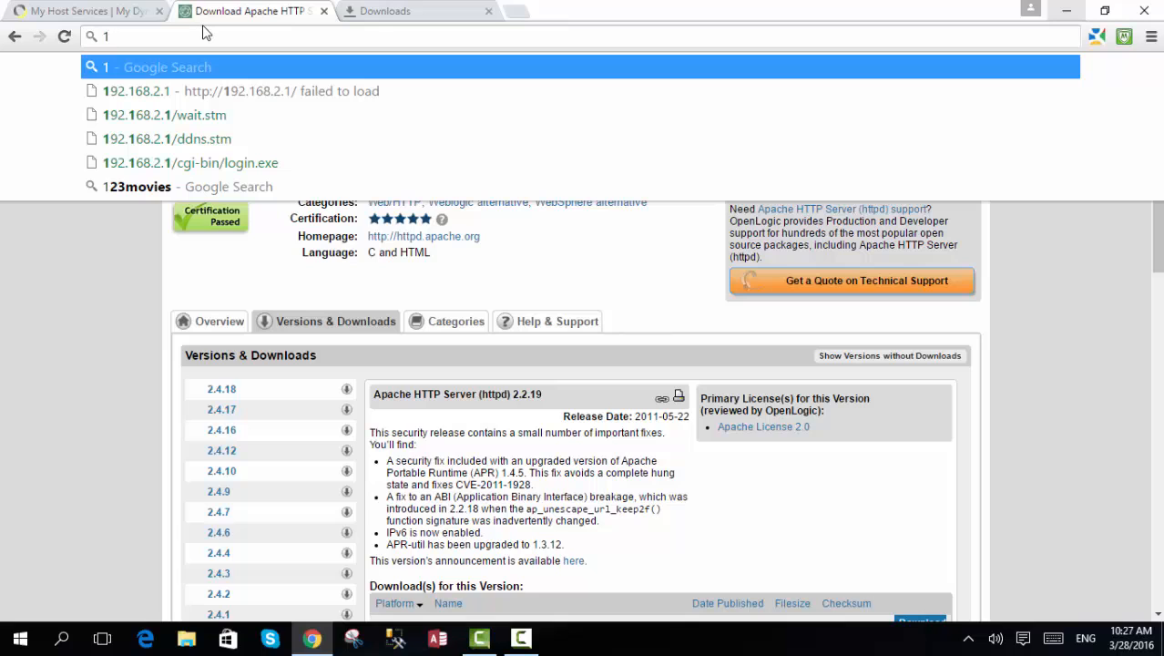
text(92.16)
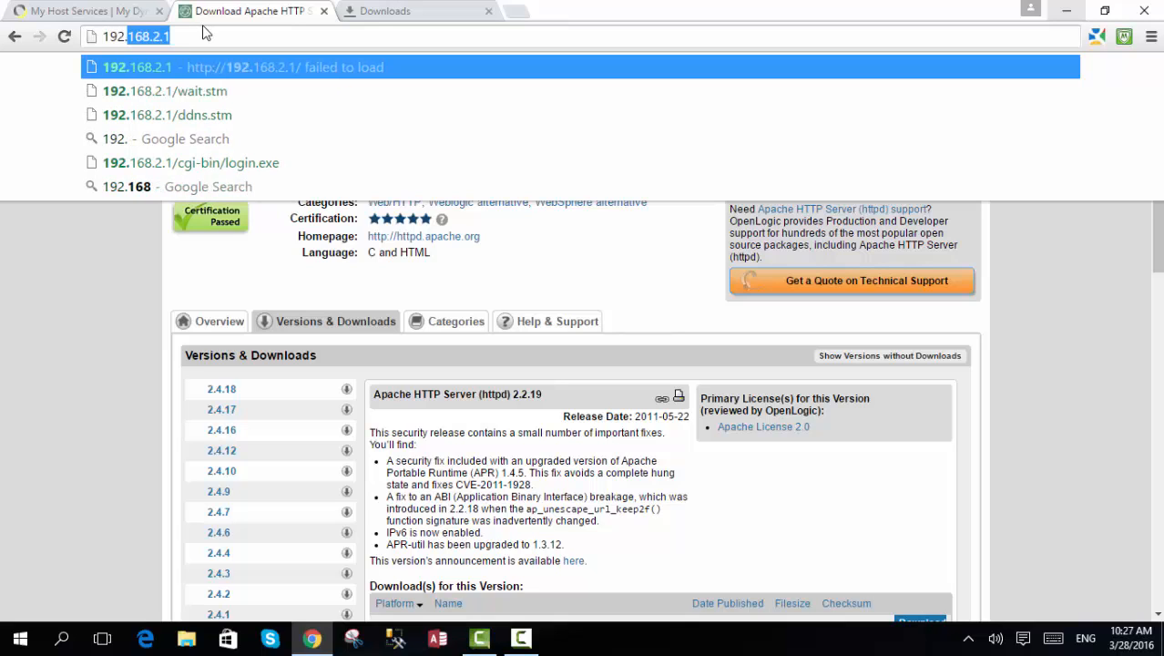
text(8.)
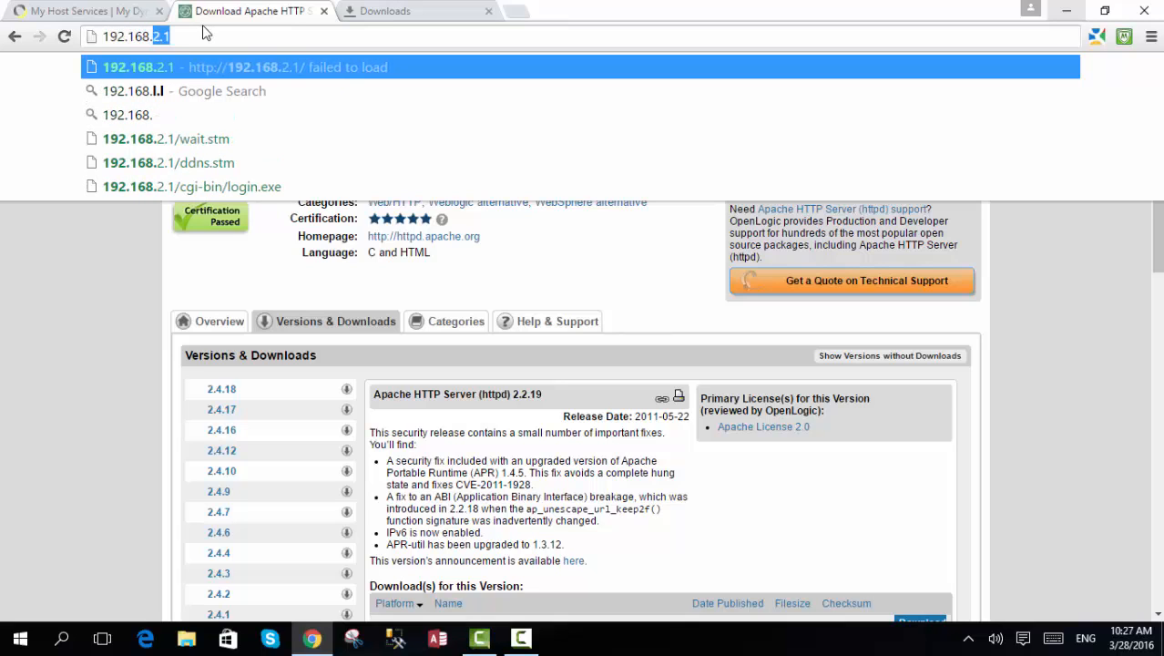
text(0.18)
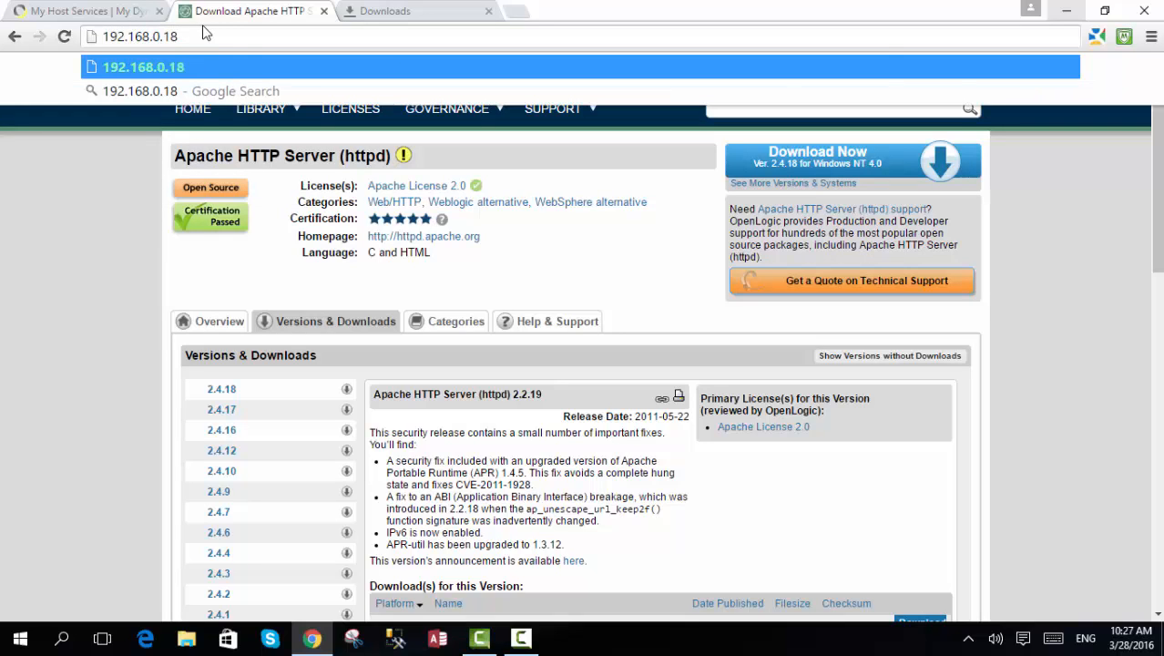
key(Return)
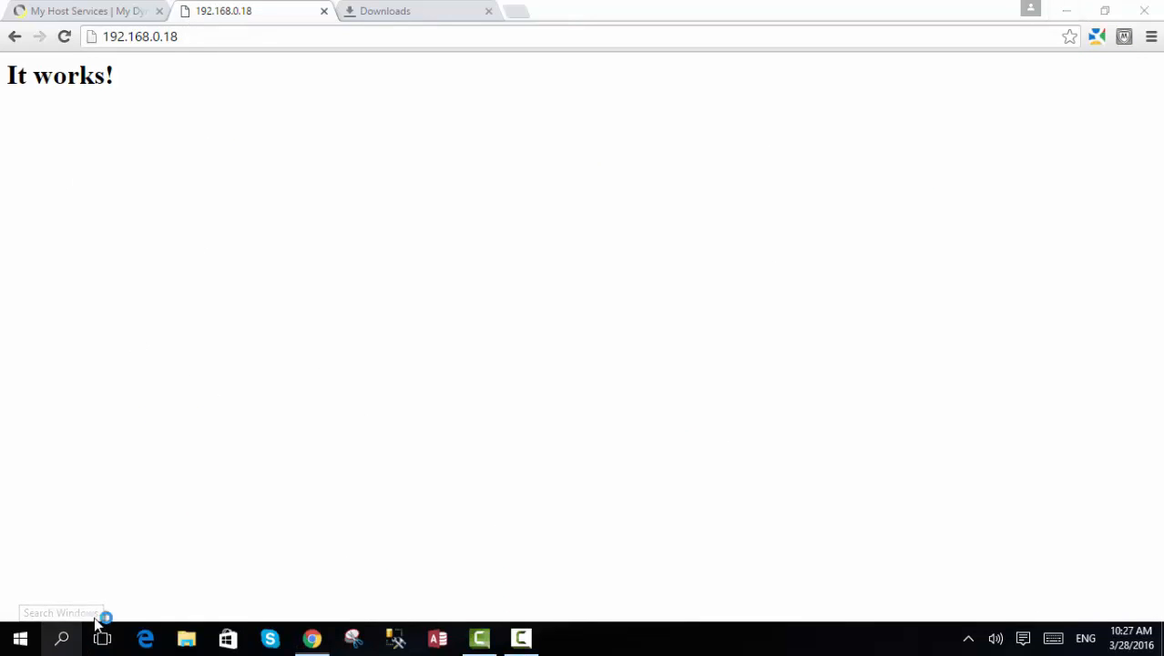
- Open the Command Prompt and run ipconfig to look up the computer's IPv4 address
click(62, 638)
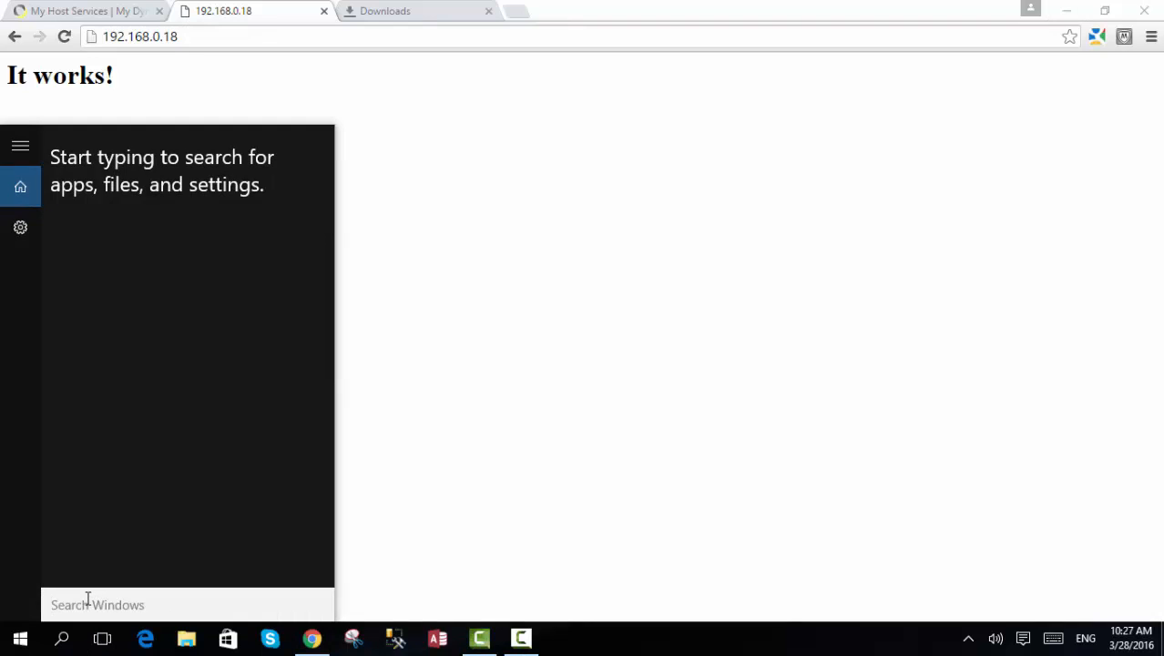
text(comm)
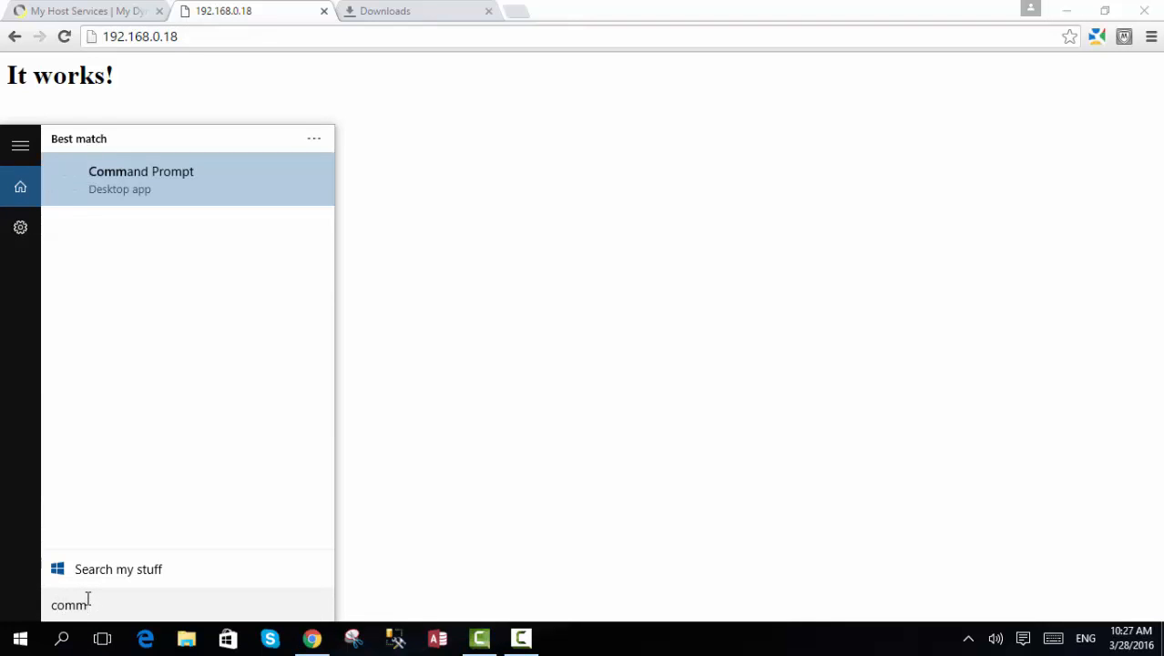
key(BackSpace)
key(BackSpace)
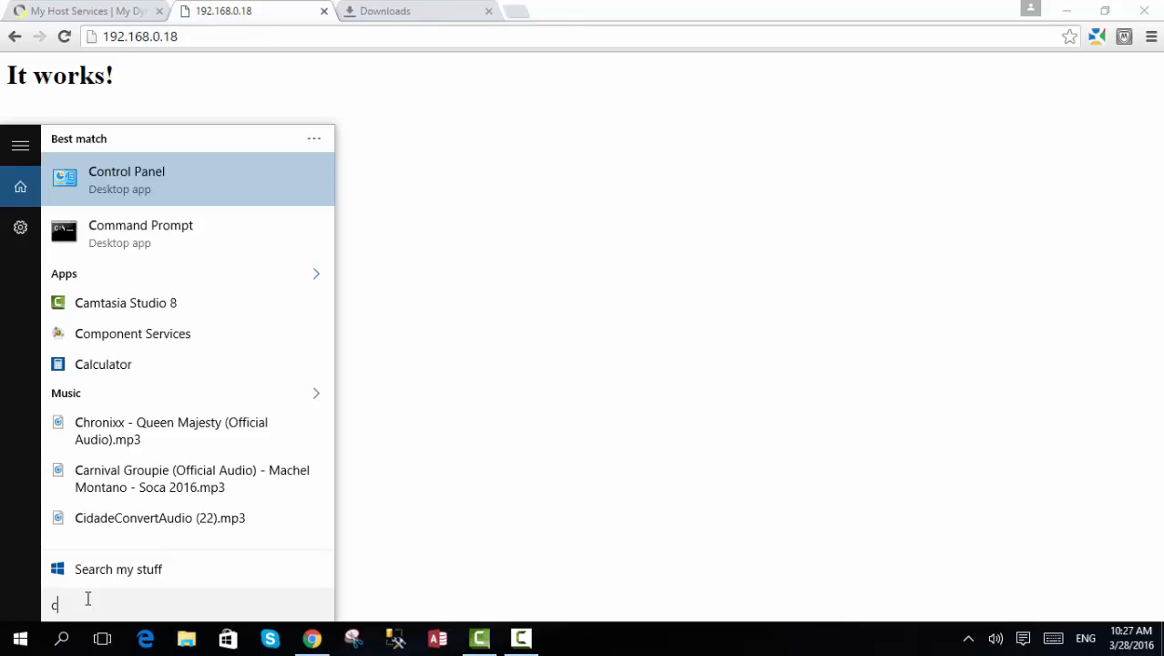
text(om)
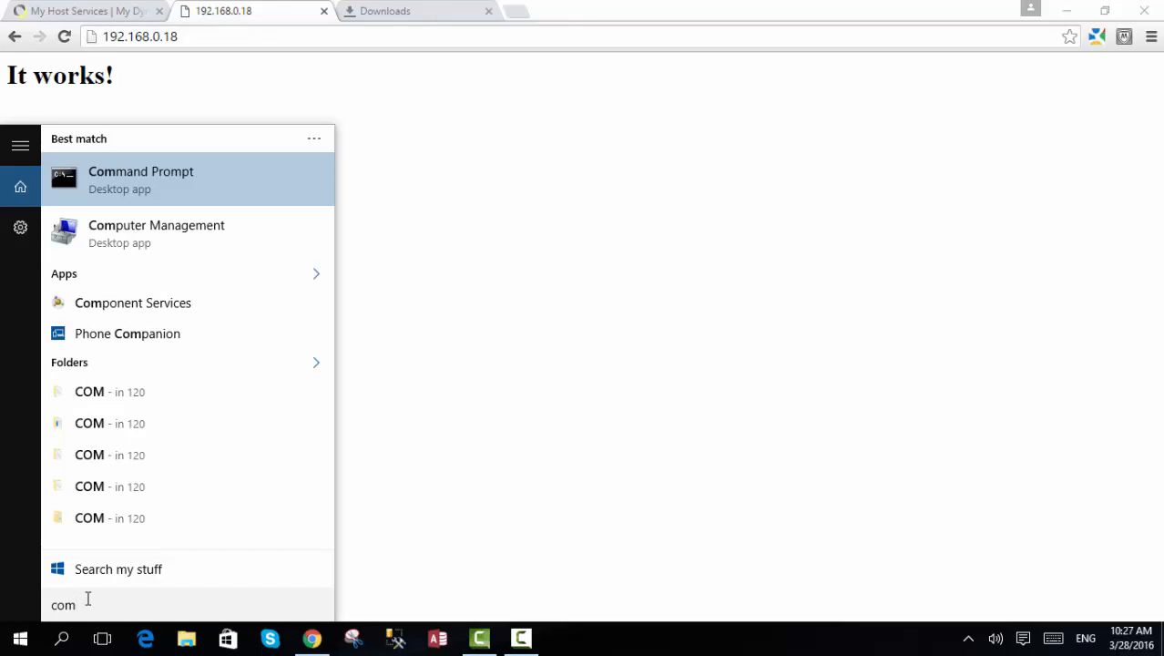
key(Return)
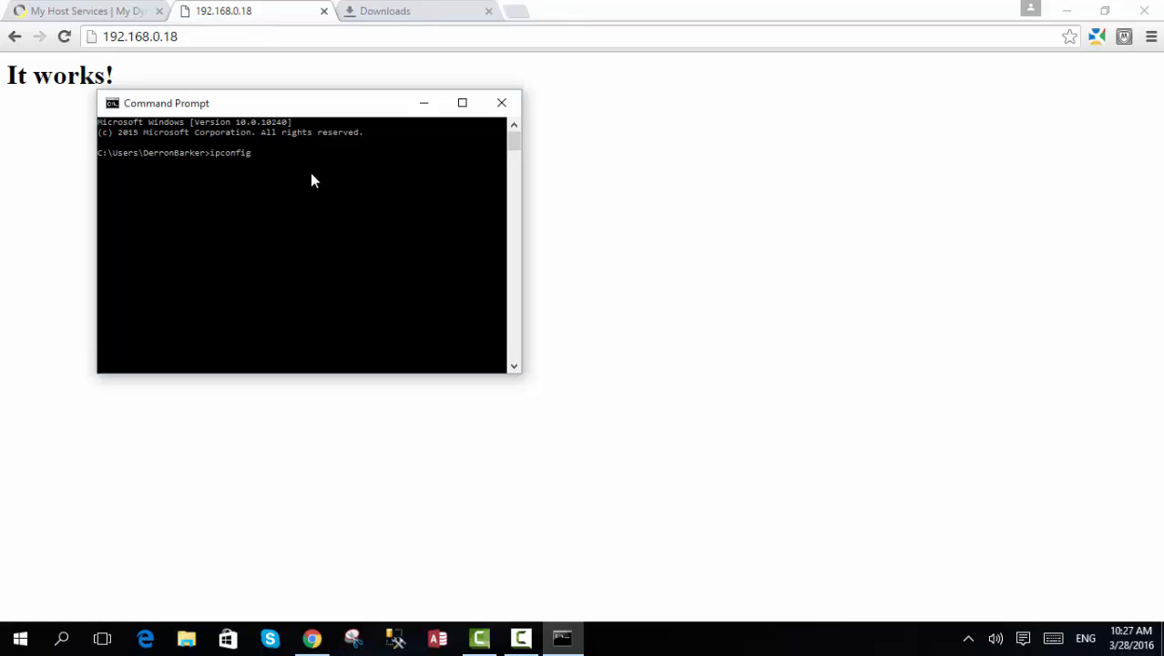
text(ipconfig)
key(Return)
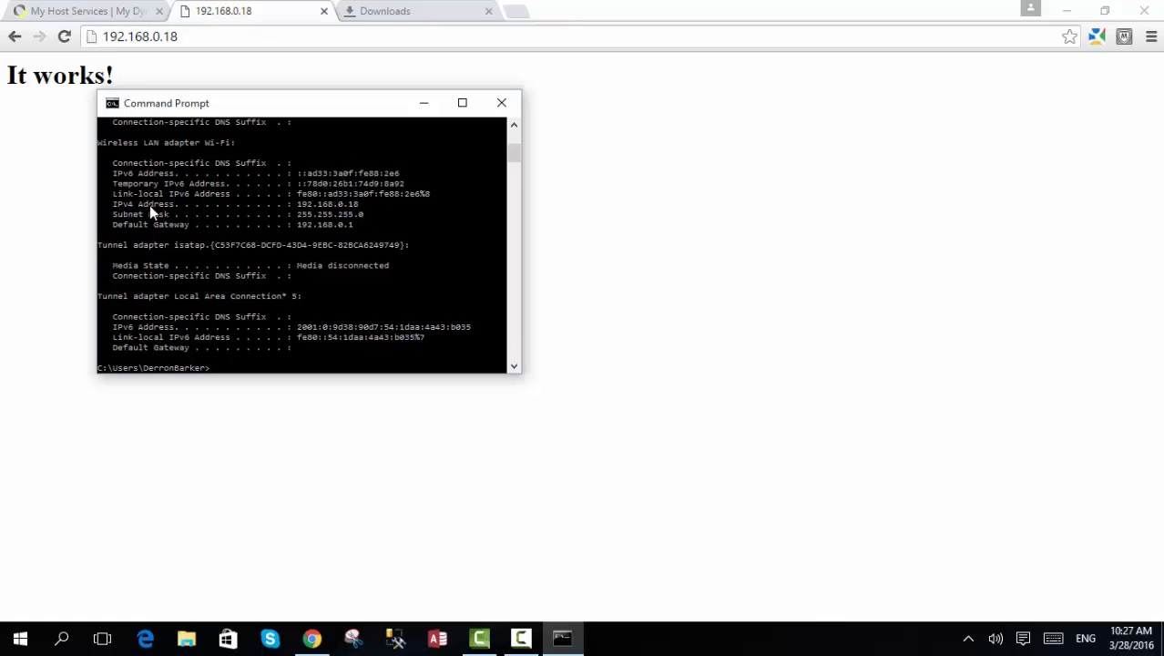
- Show the Downloads page in Chrome and return to the ipconfig output in the Command Prompt
click(191, 57)
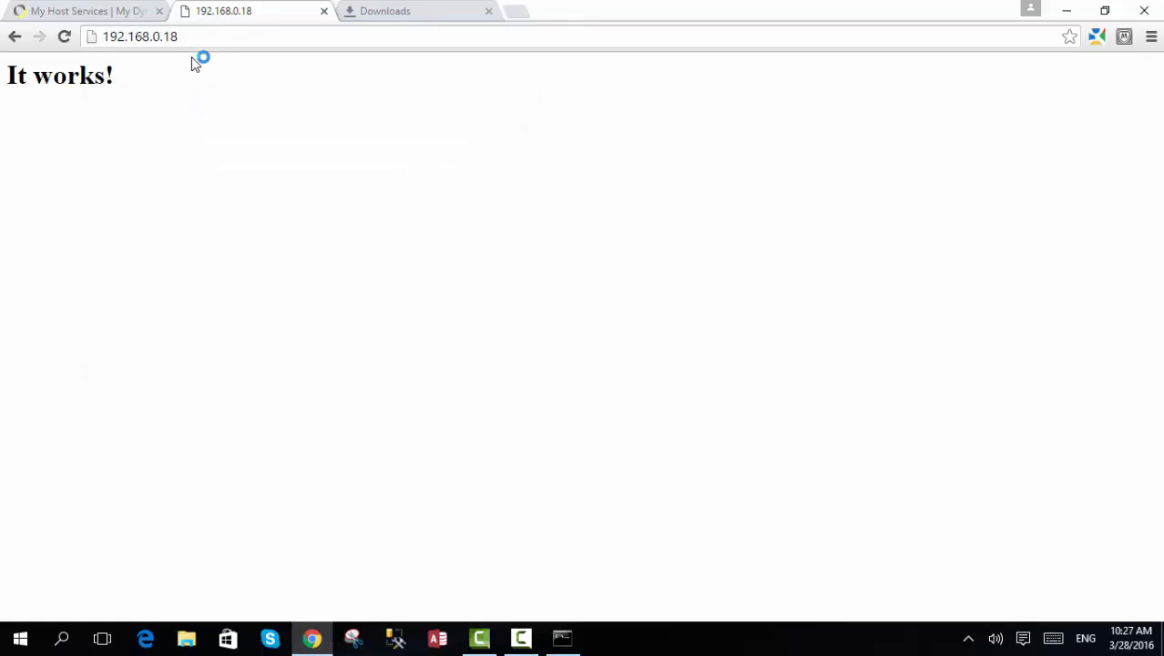
click(392, 15)
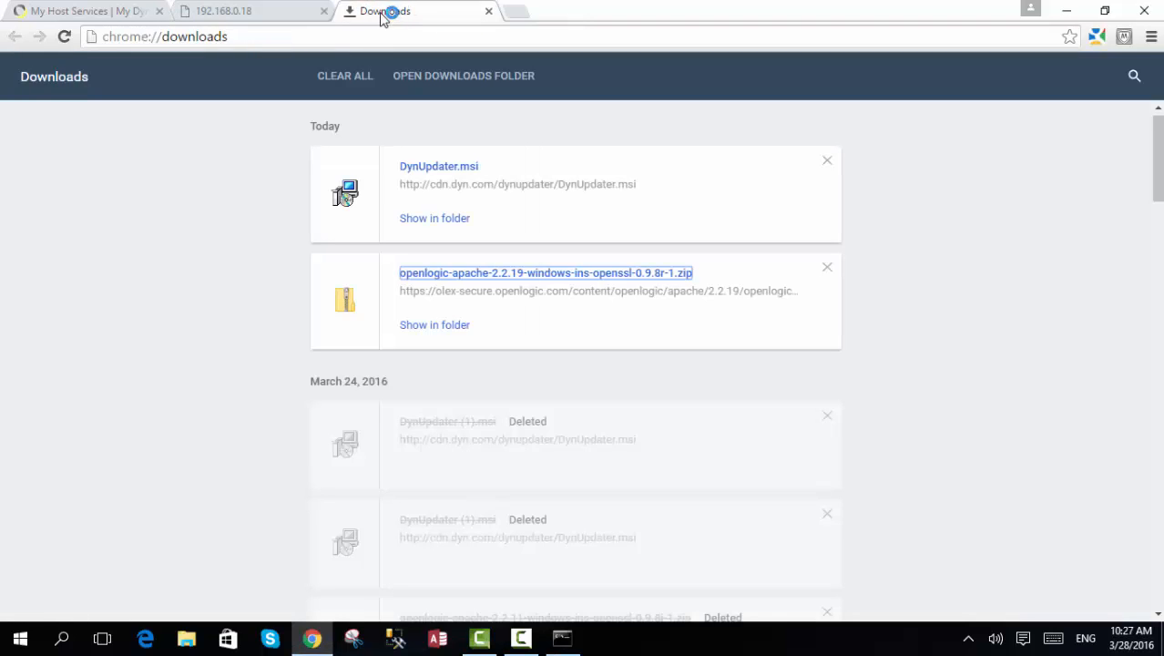
click(562, 637)
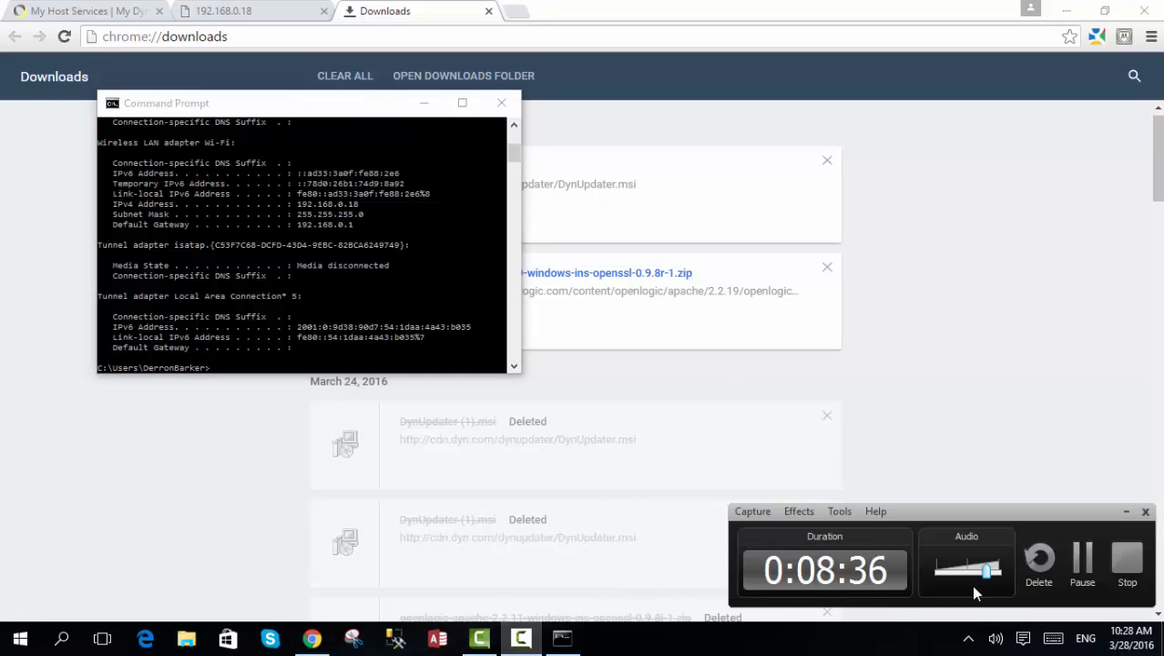
click(1093, 565)
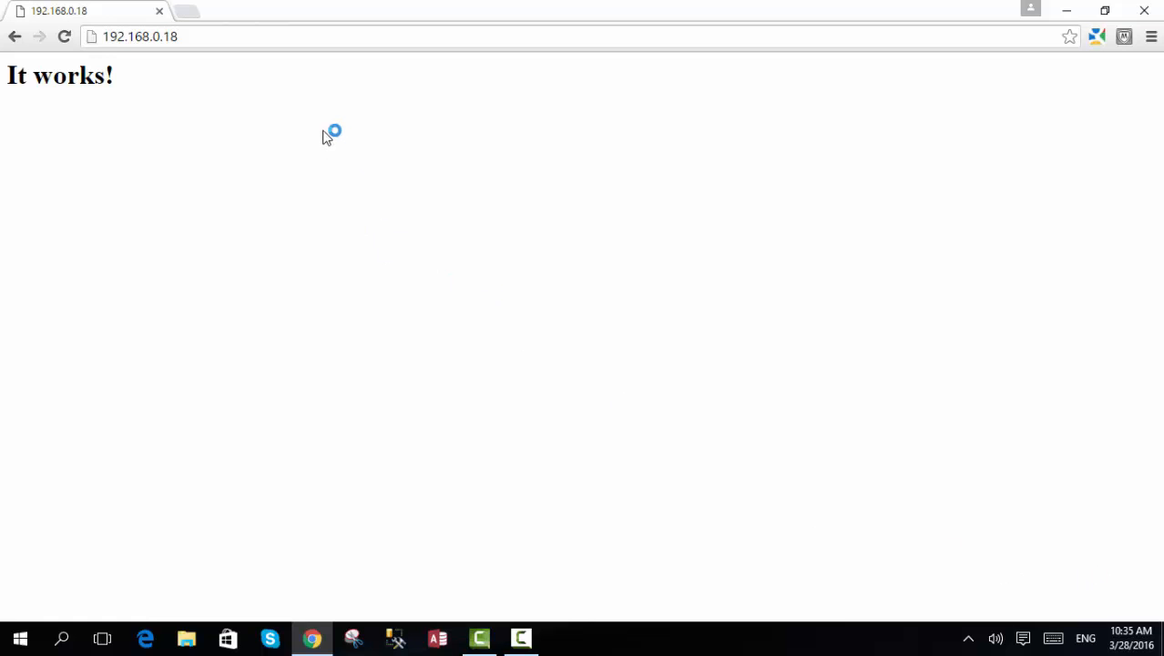
- Load student2016.selfip.com in a new Chrome tab to test the web server through its hostname
click(187, 12)
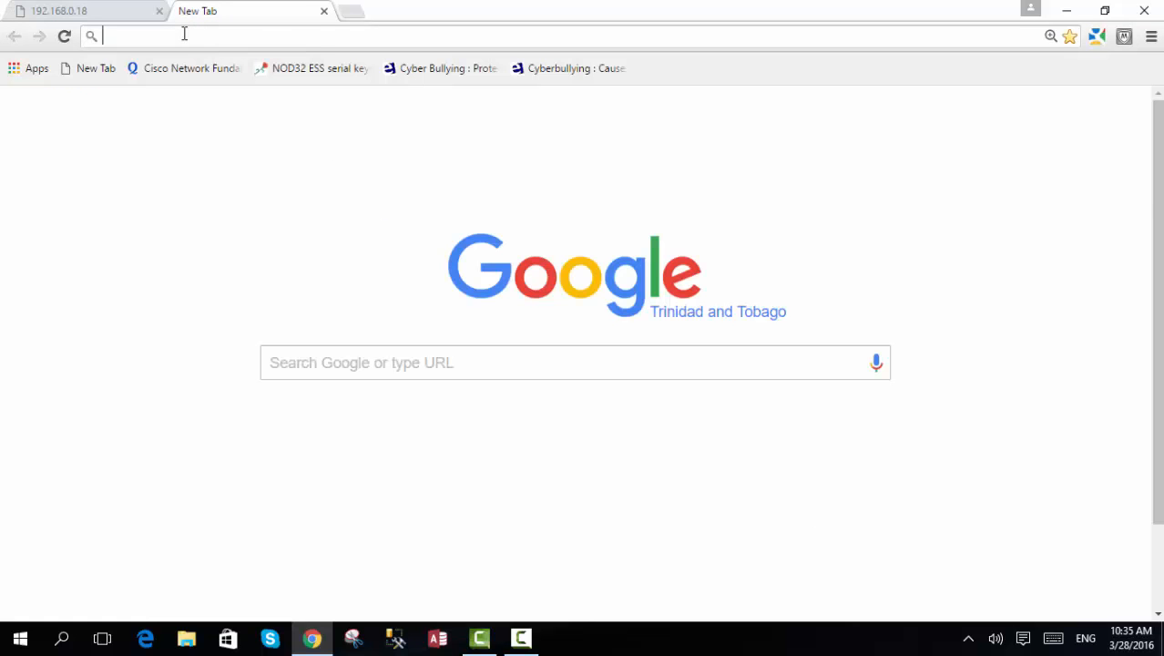
text(ste)
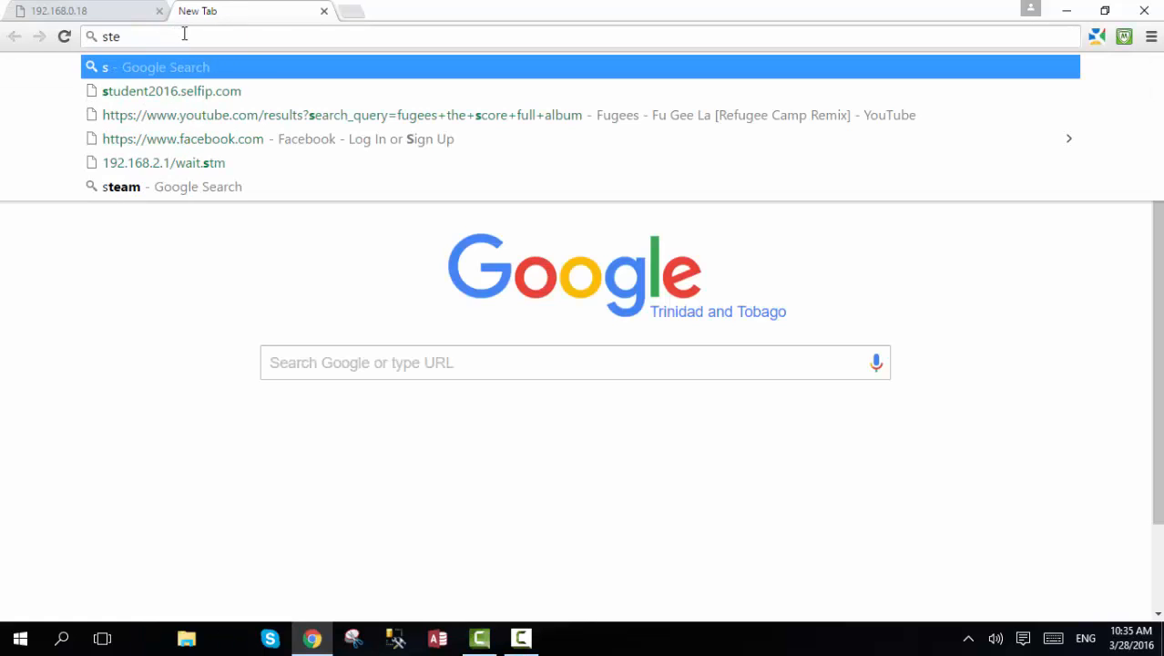
key(BackSpace)
key(BackSpace)
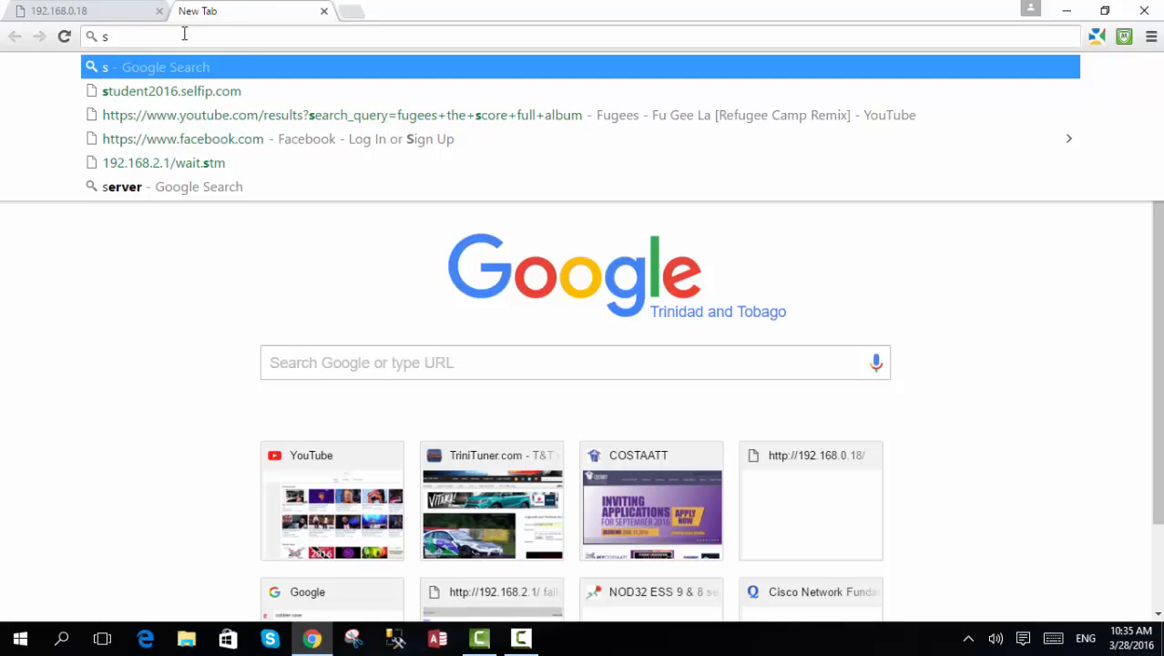
text(tudent)
key(Delete)
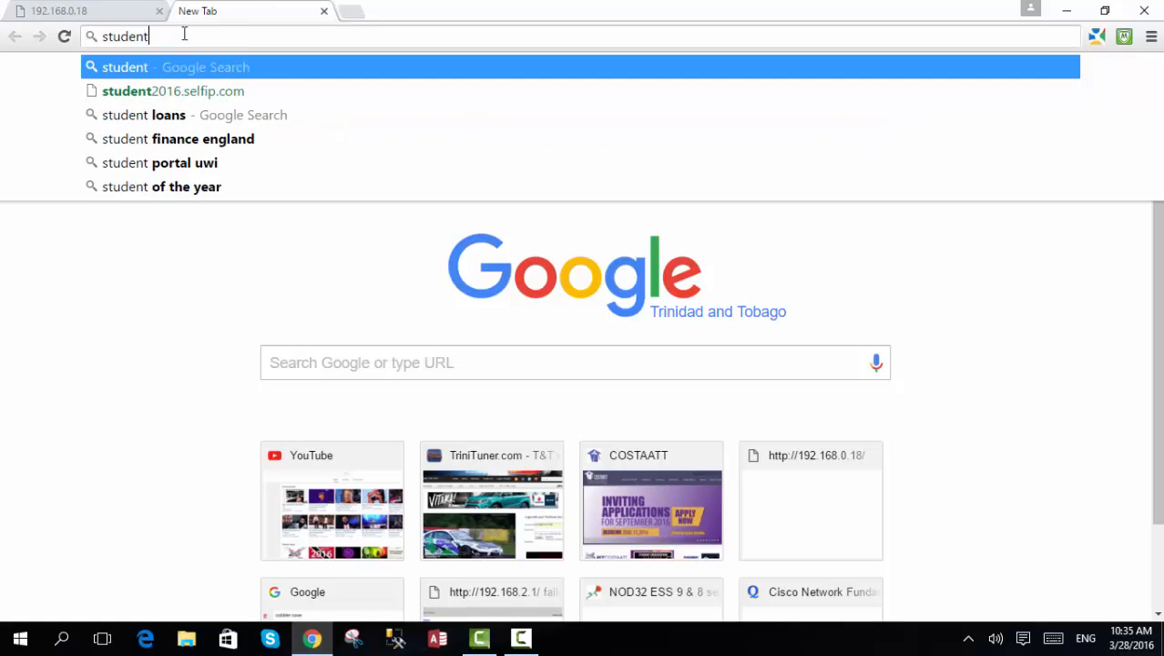
key(BackSpace)
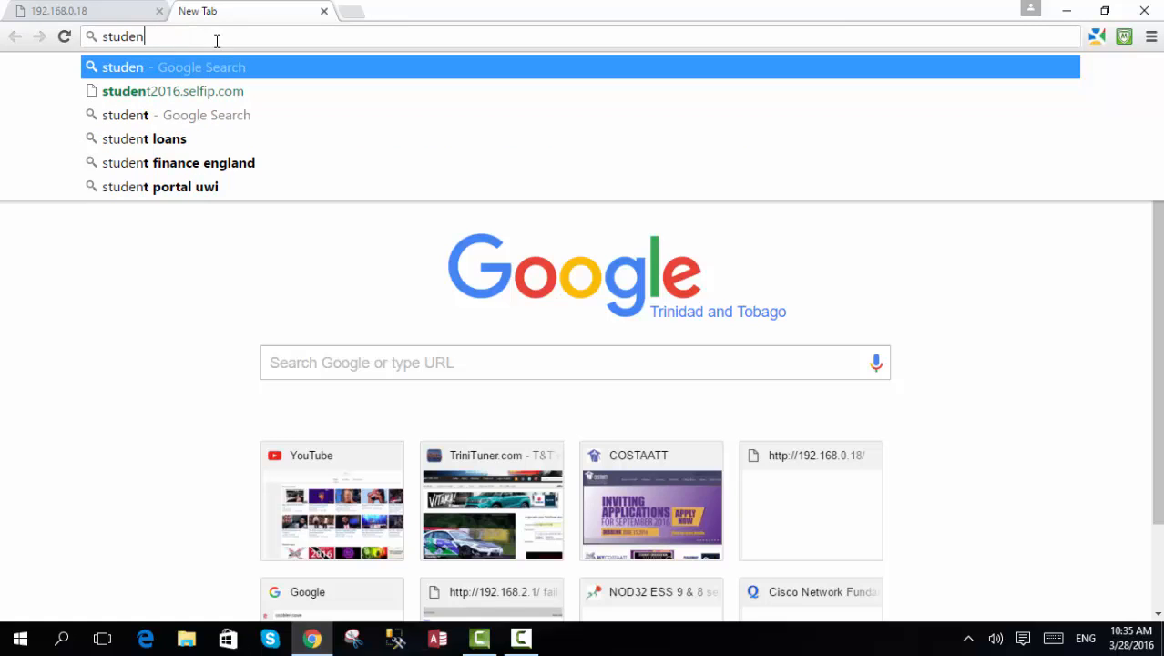
text(t)
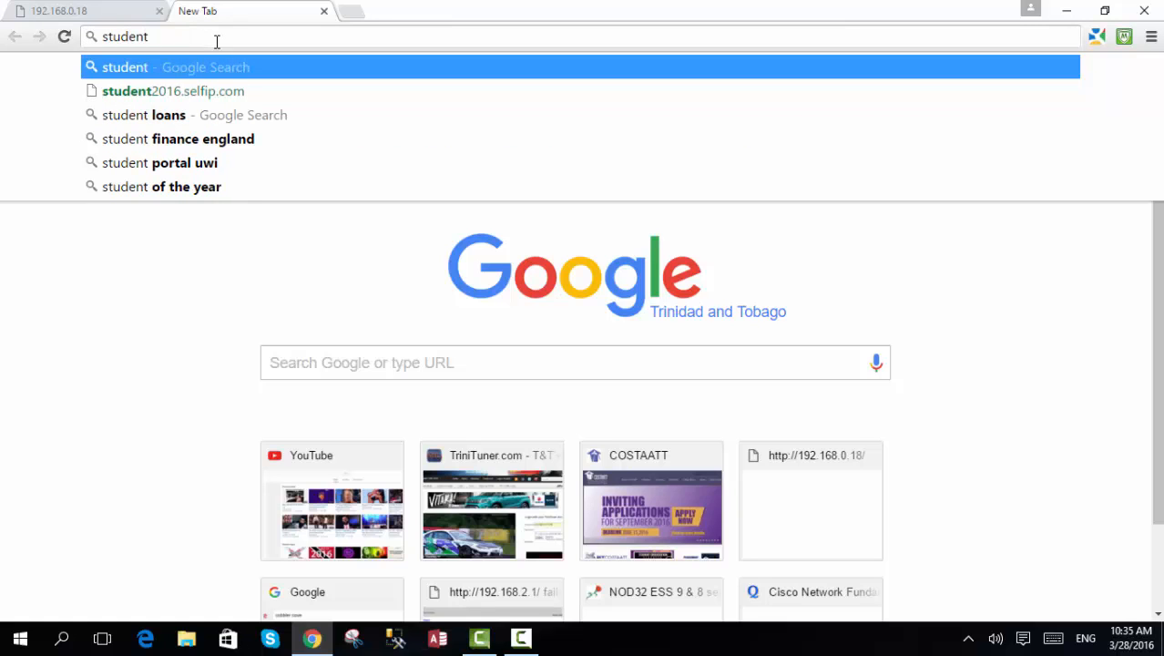
text(201)
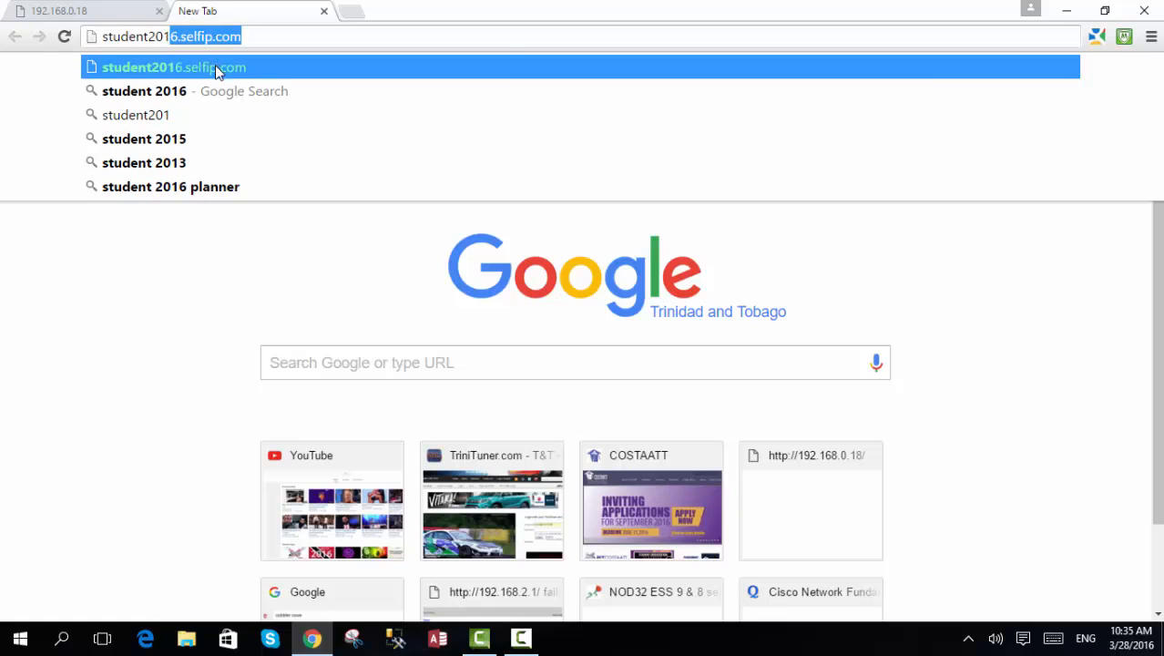
click(216, 71)
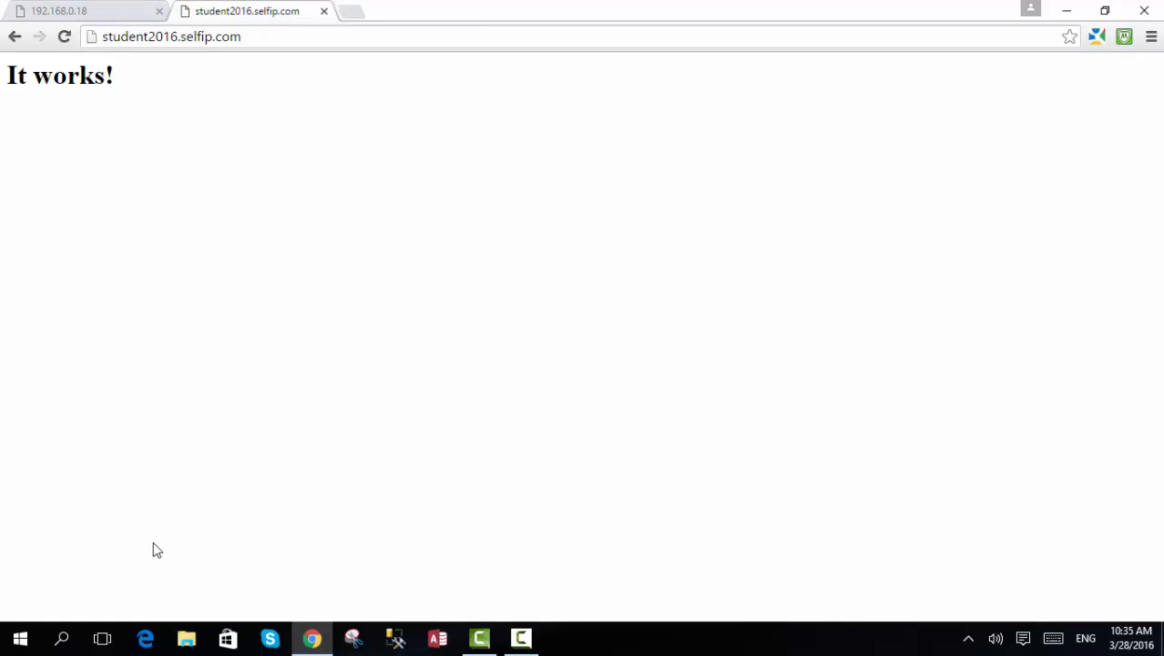
- Find and open Windows Firewall, show the apps allowed through it, and unlock the list for changes
click(62, 638)
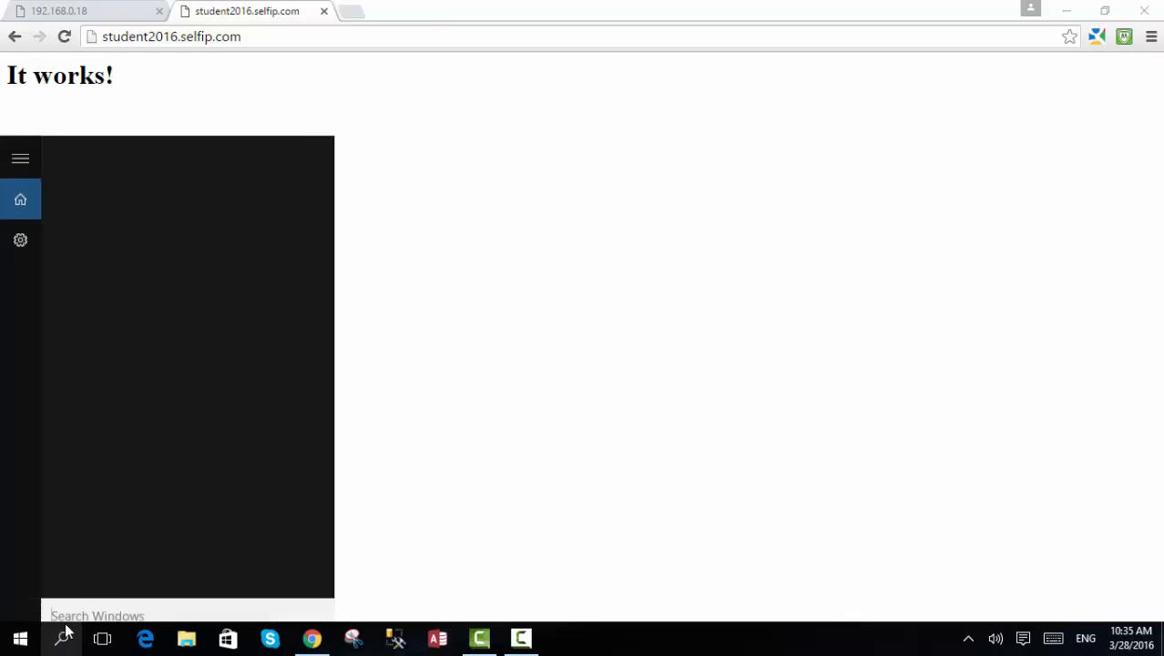
text(wi)
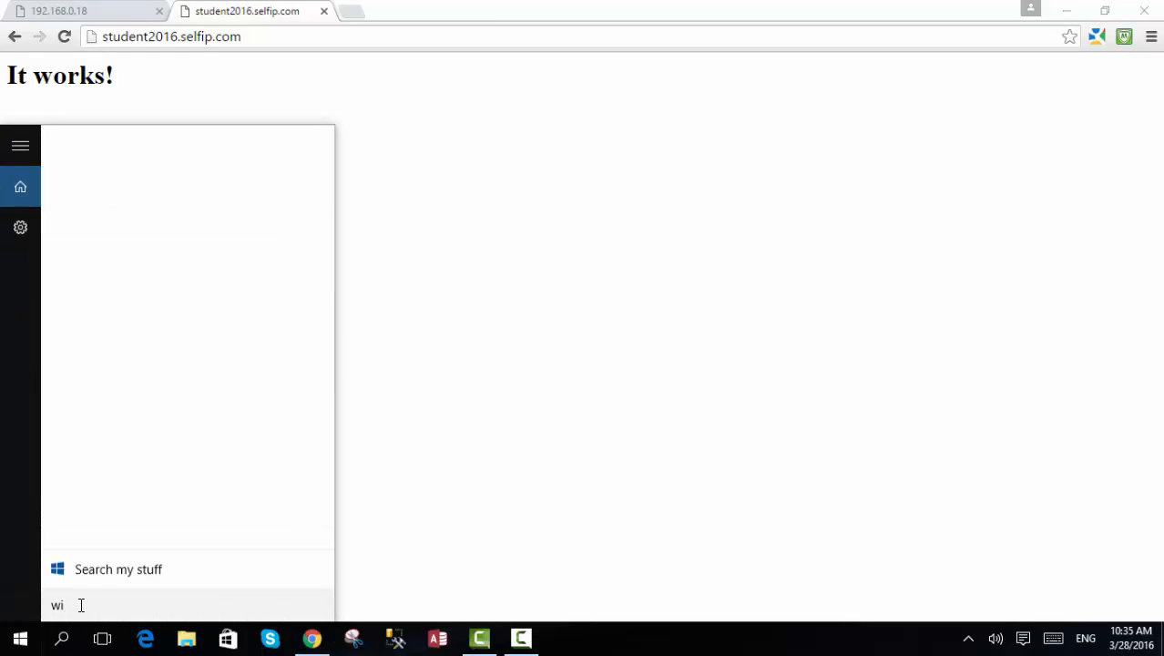
text(nd)
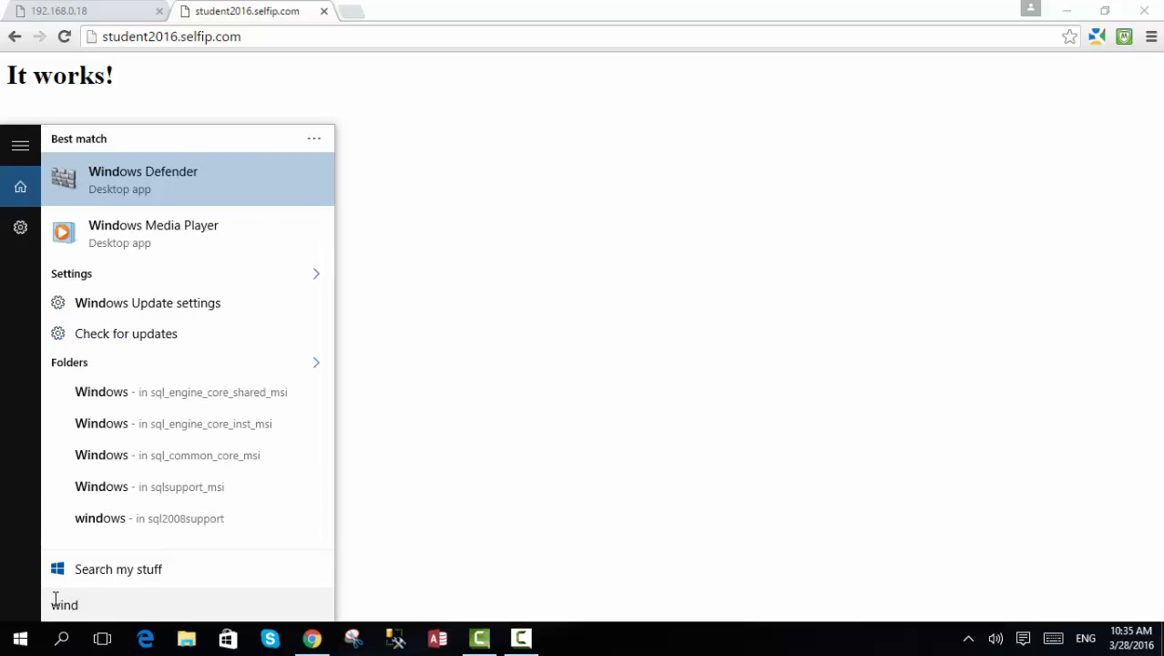
text(ow)
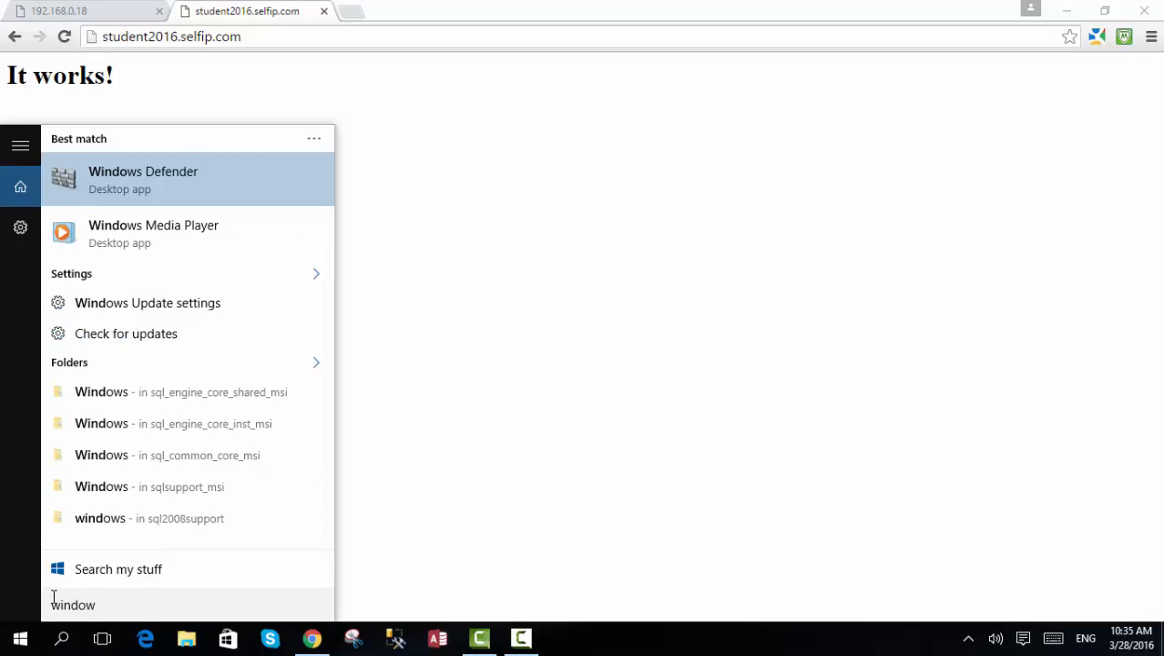
text(s fire)
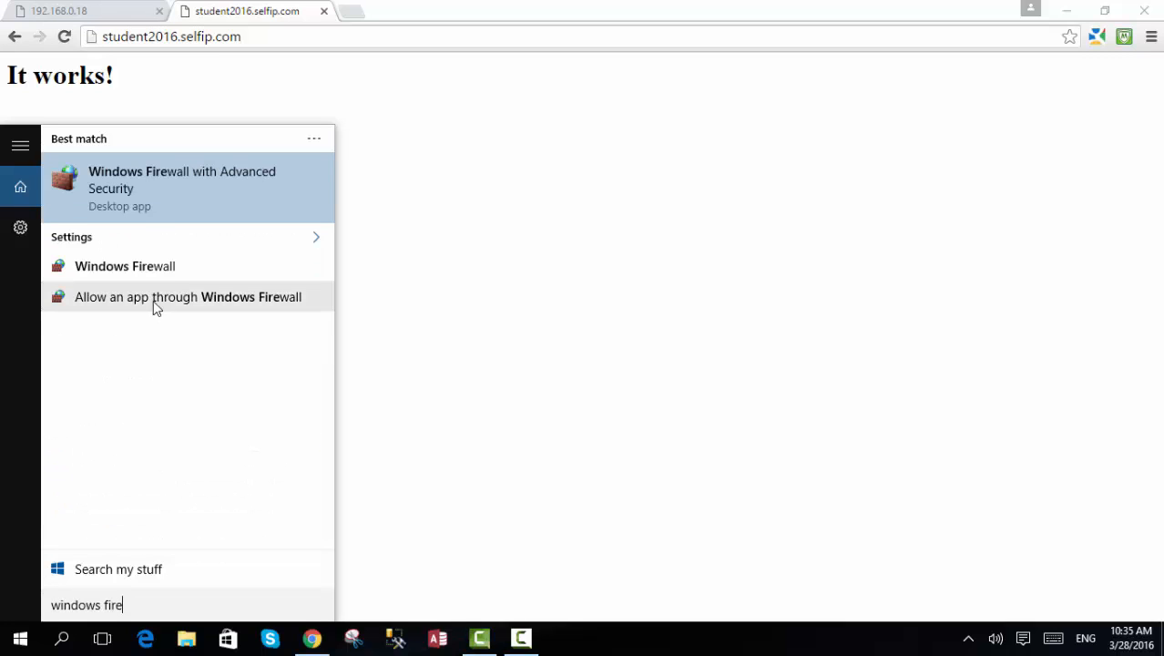
click(160, 268)
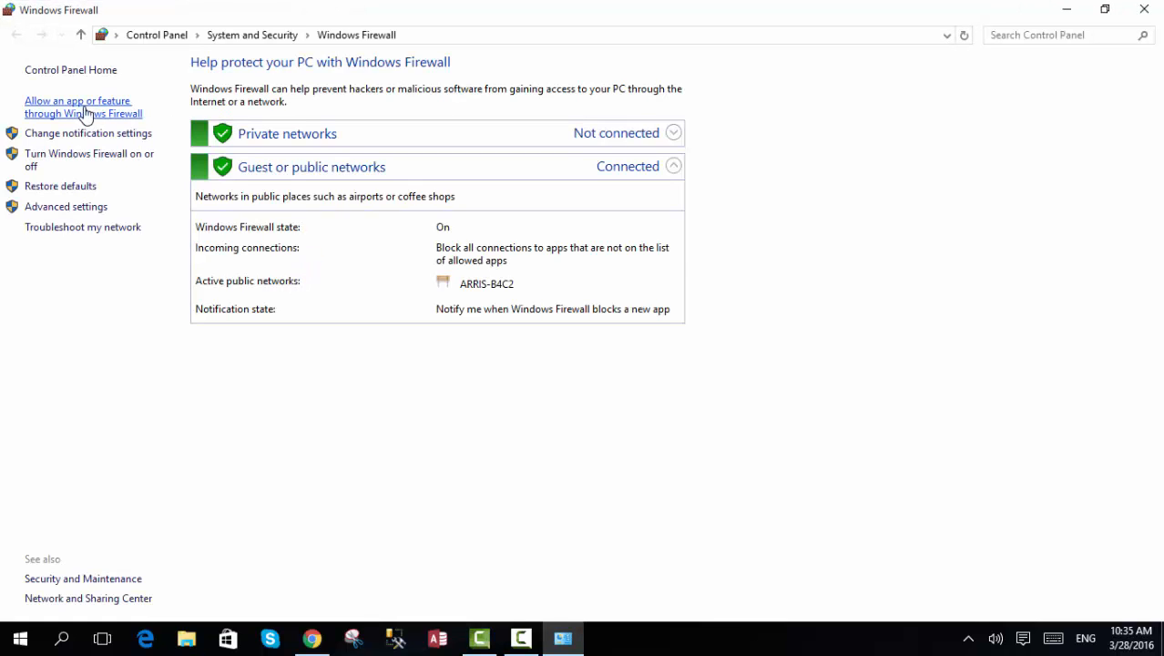
click(90, 105)
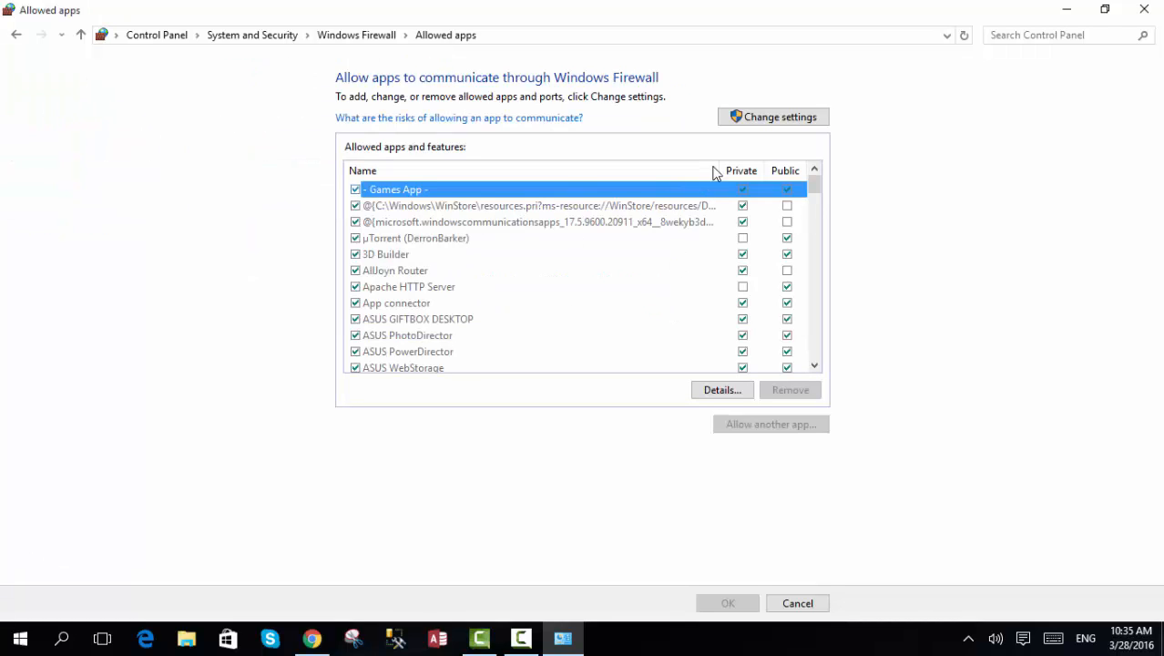
click(768, 127)
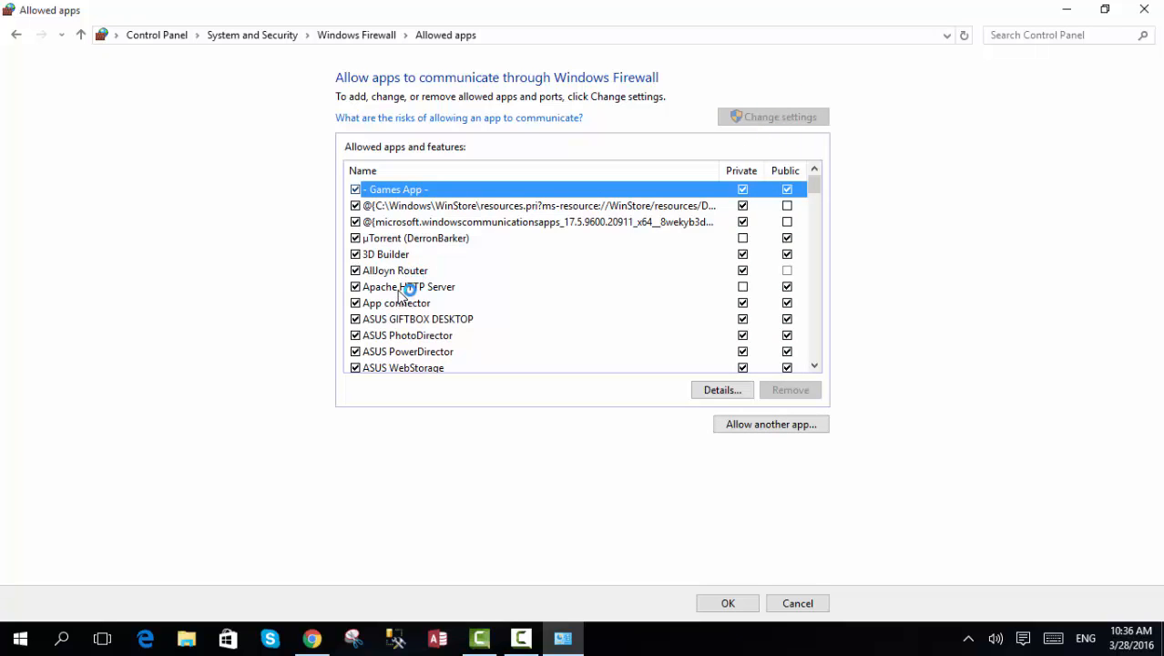
- Start allowing another app and browse to C:\Program Files (x86)\Apache Software Foundation\Apache2.2\bin for its executable
click(756, 426)
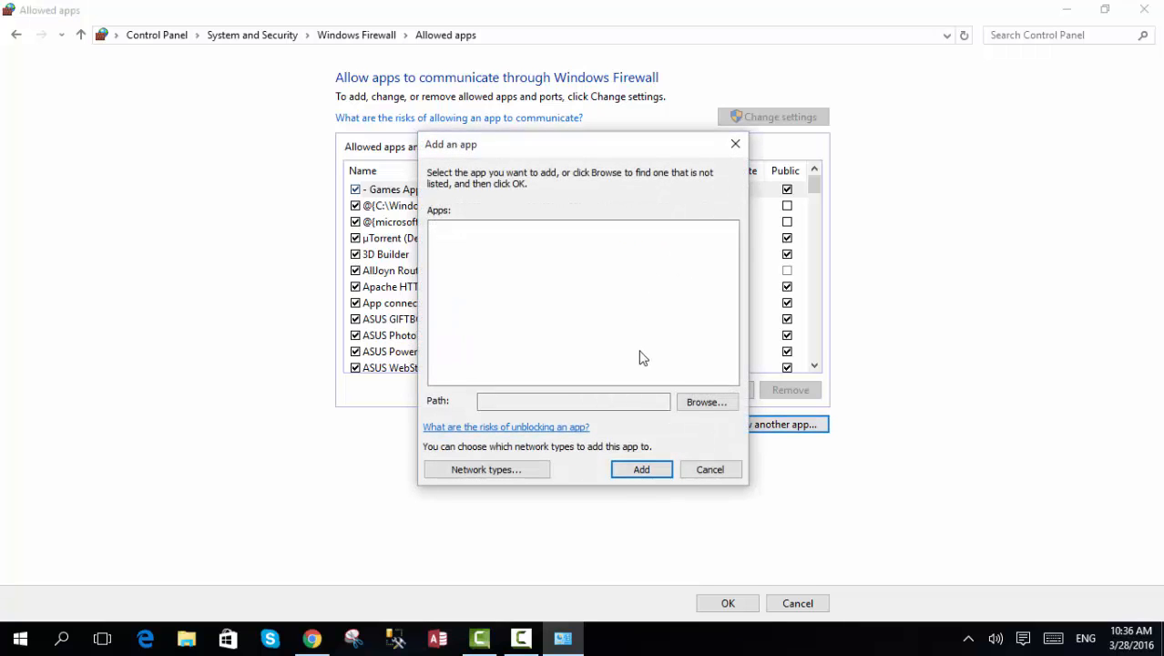
click(709, 403)
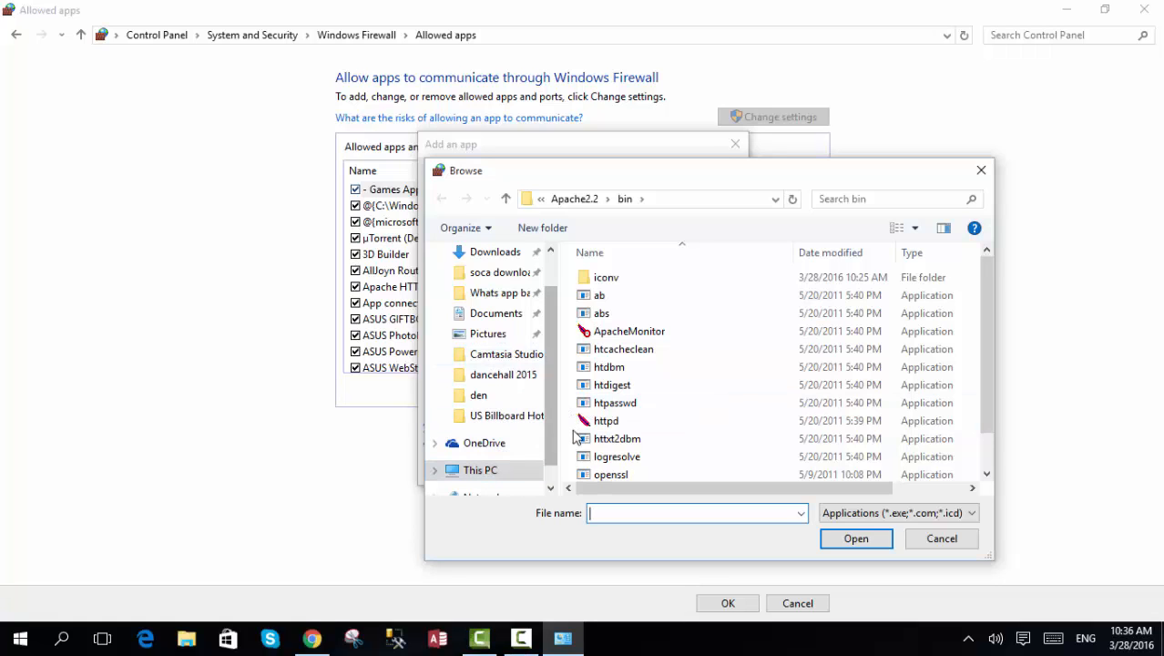
click(489, 471)
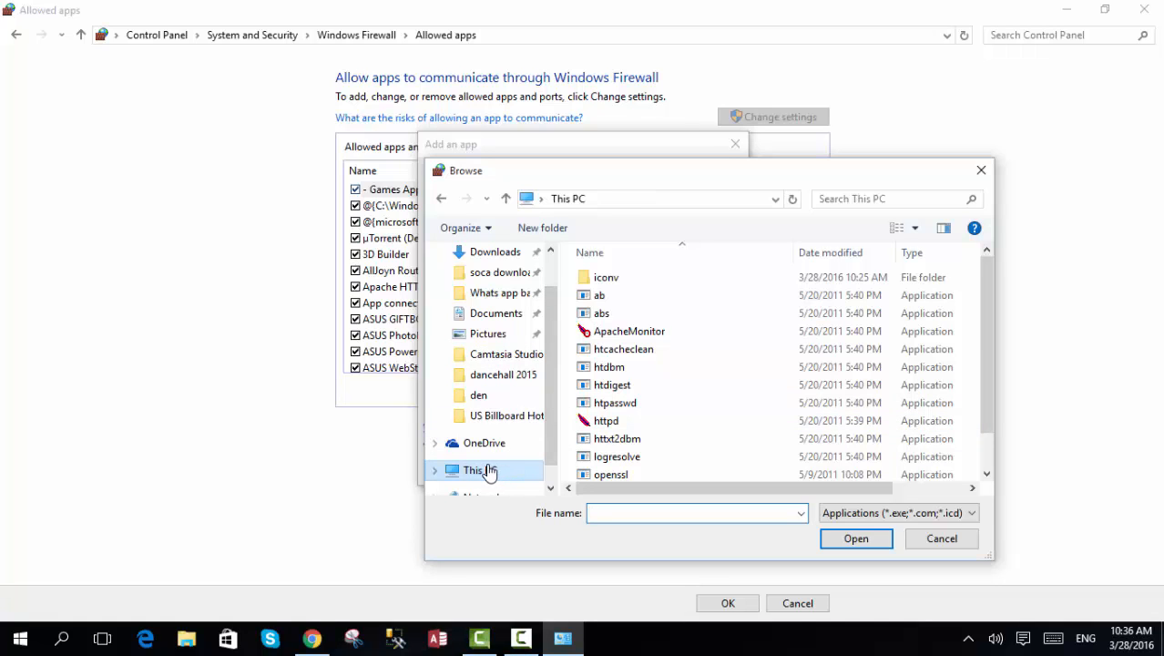
double_click(635, 461)
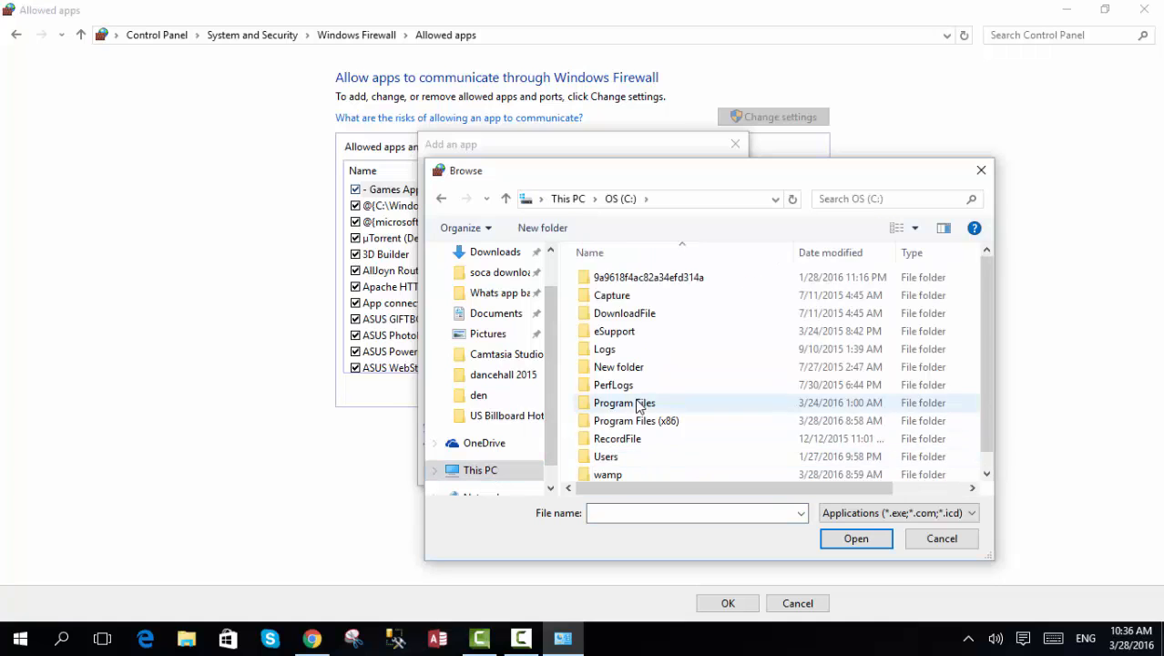
scroll(630, 440, down, 1)
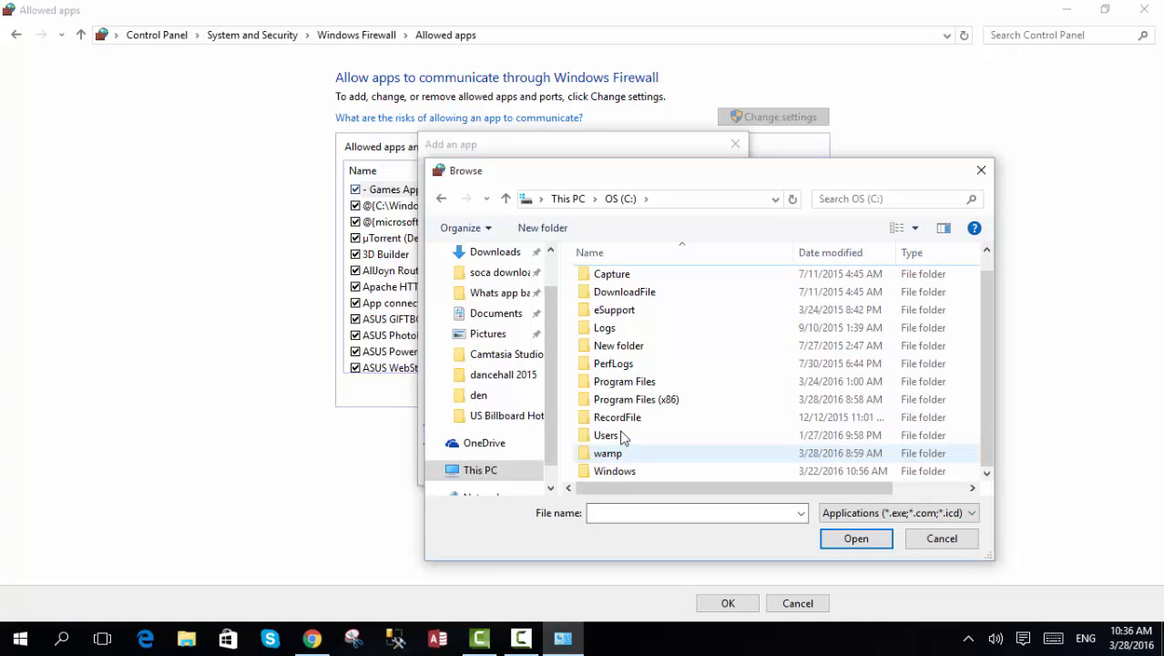
click(633, 402)
double_click(633, 402)
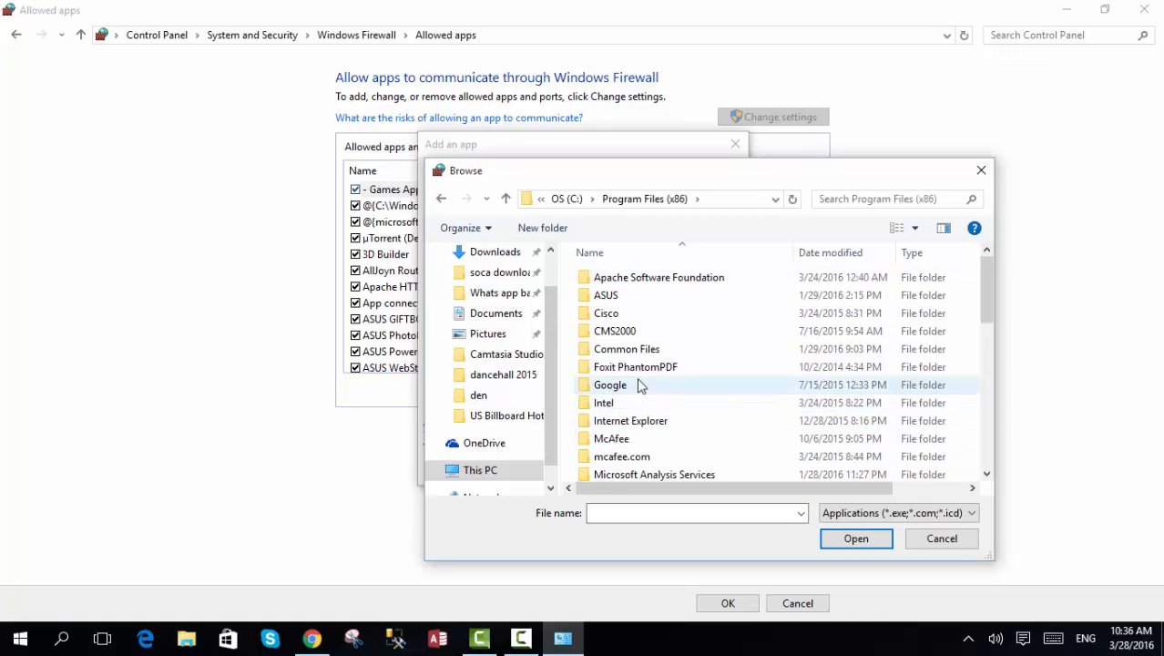
click(637, 278)
double_click(636, 278)
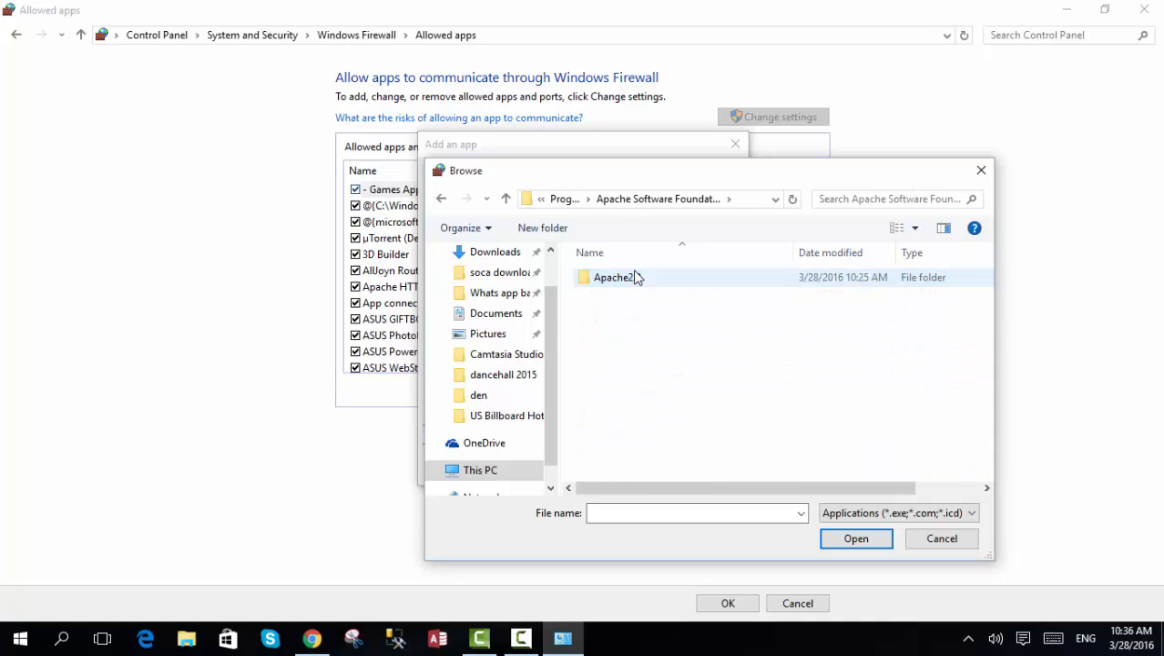
click(652, 282)
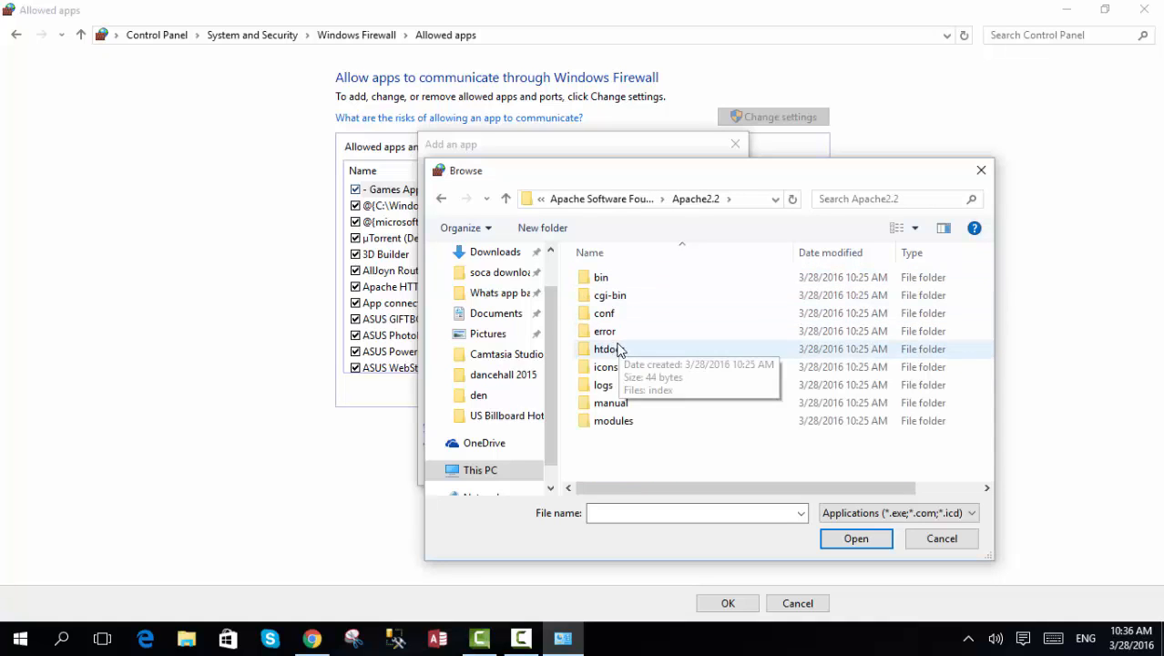
double_click(624, 282)
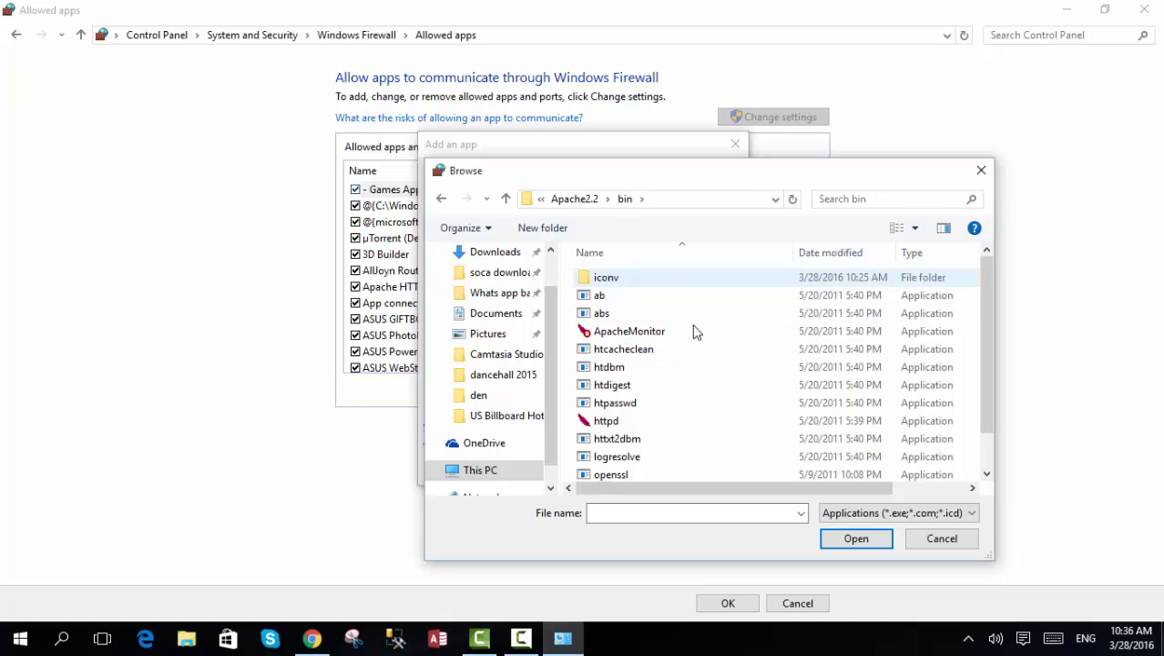
- Choose httpd as the app to allow, cancel adding it, and close the Allowed apps window
click(602, 422)
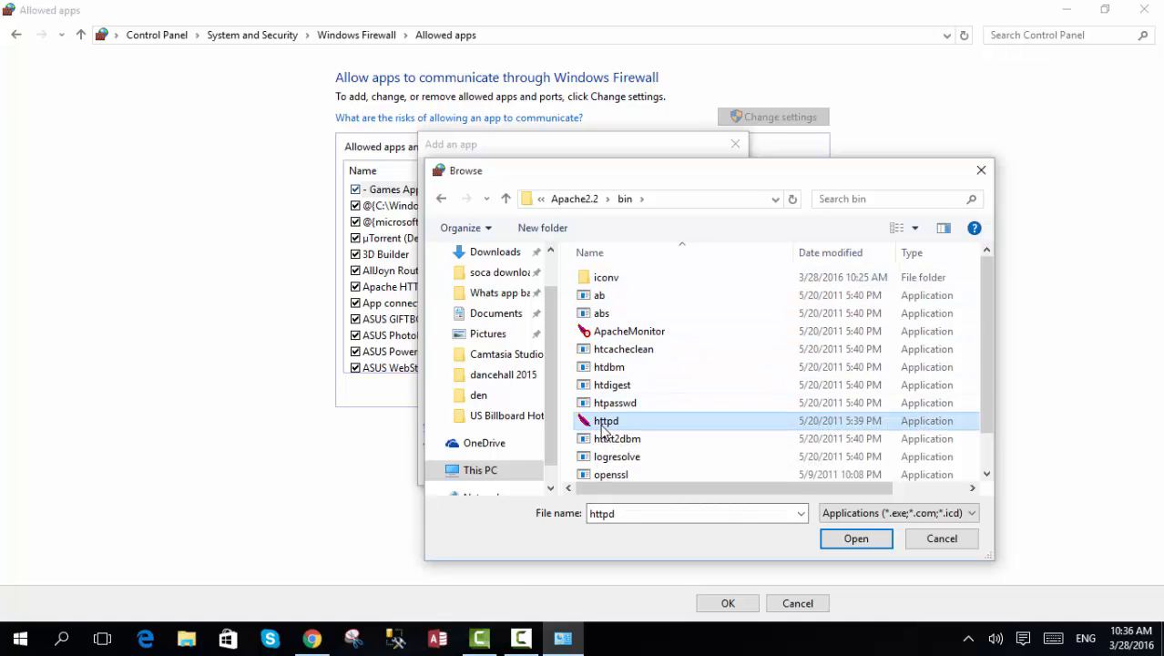
click(854, 539)
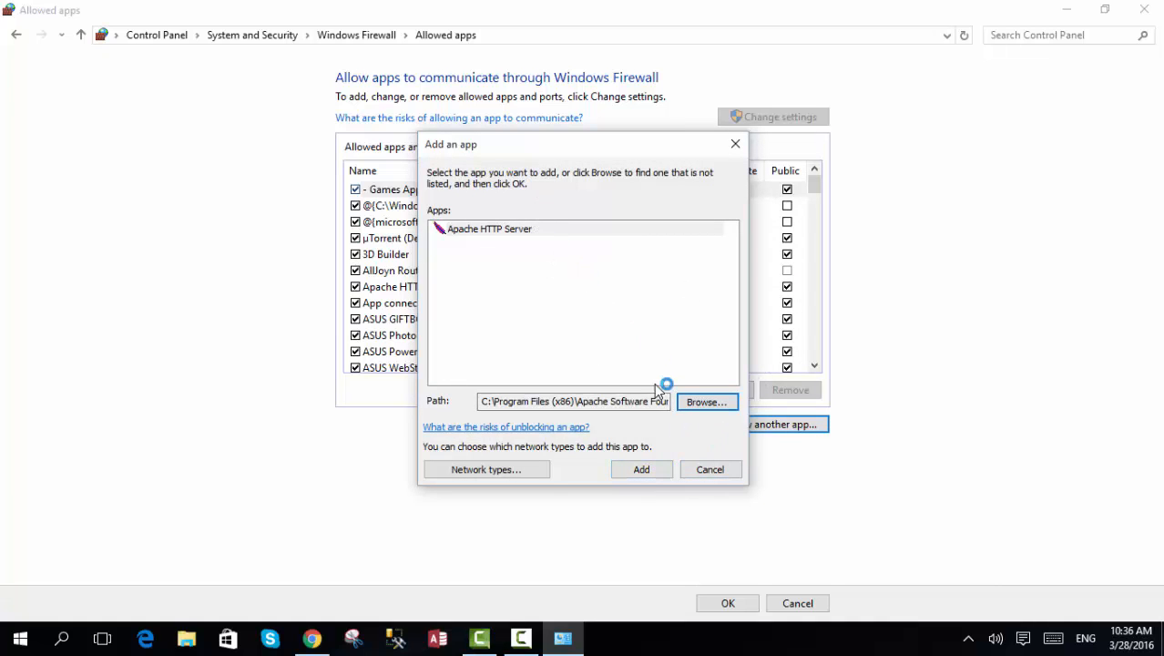
click(711, 470)
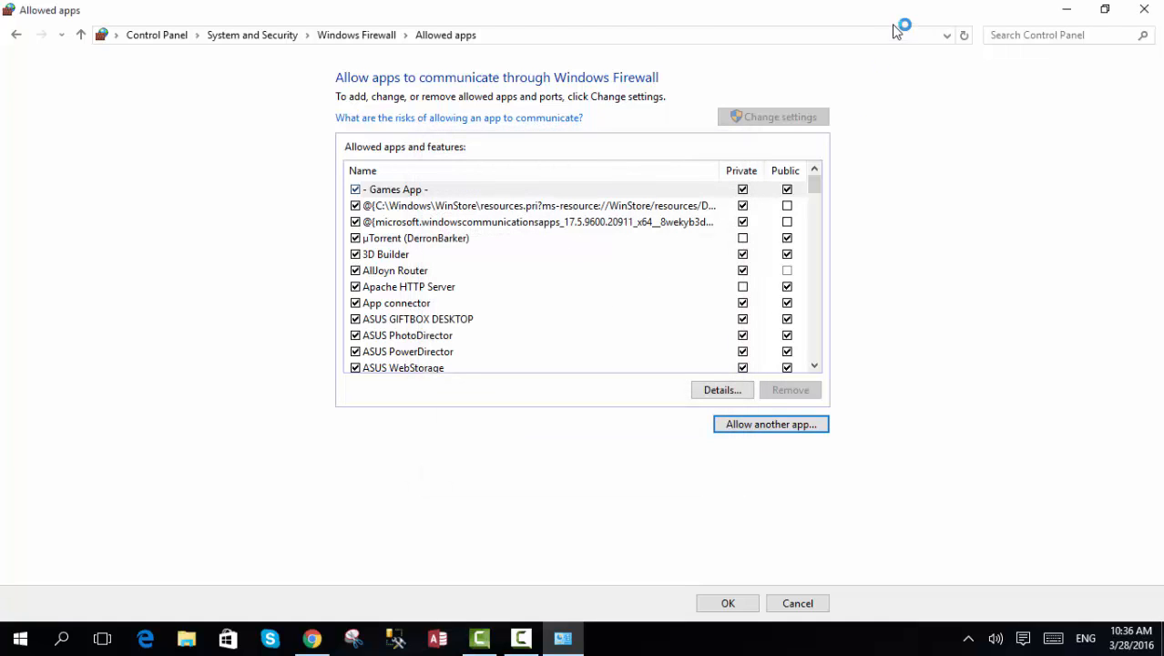
click(1155, 9)
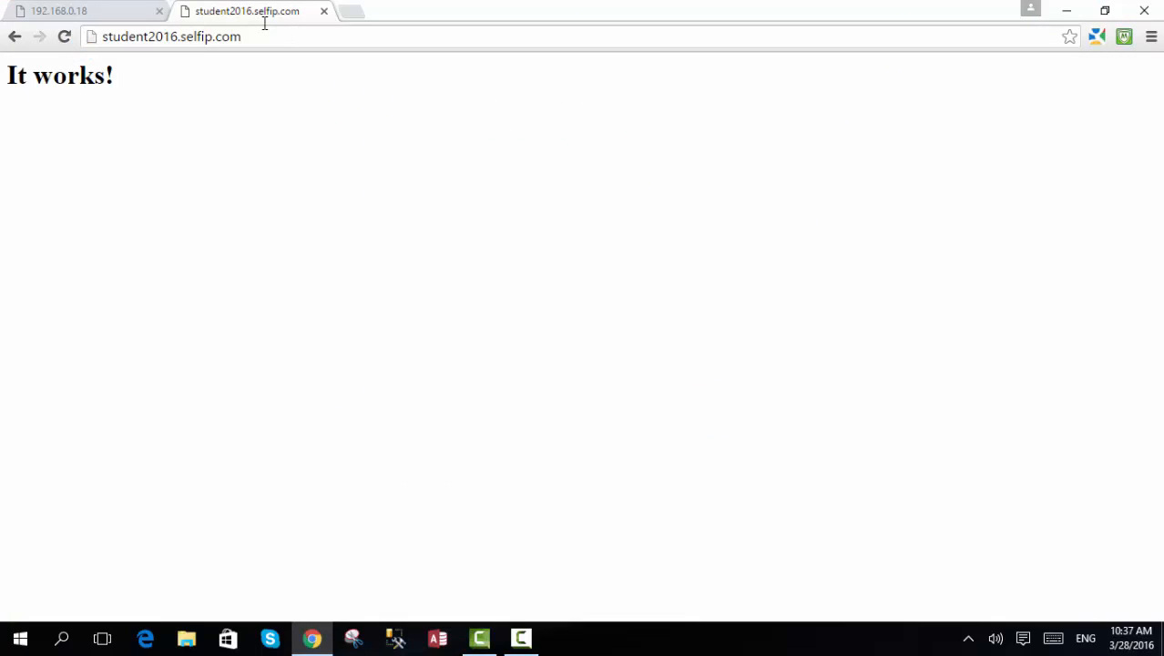
- Compare the page served at student2016.selfip.com with the one at 192.168.0.18
click(208, 35)
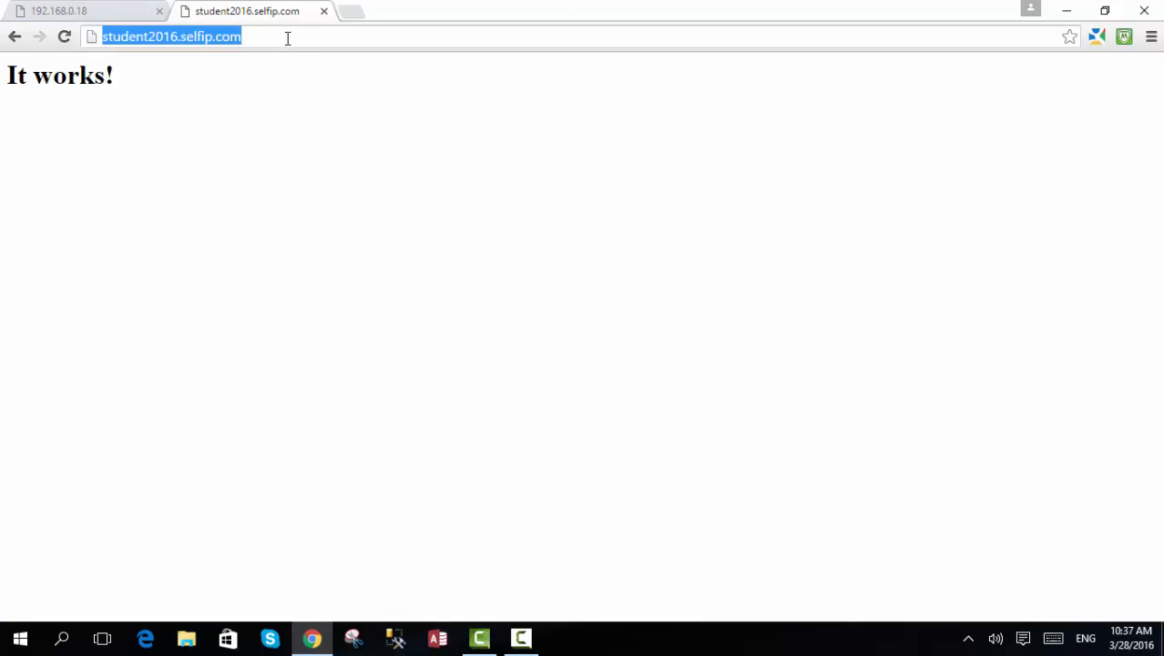
click(107, 7)
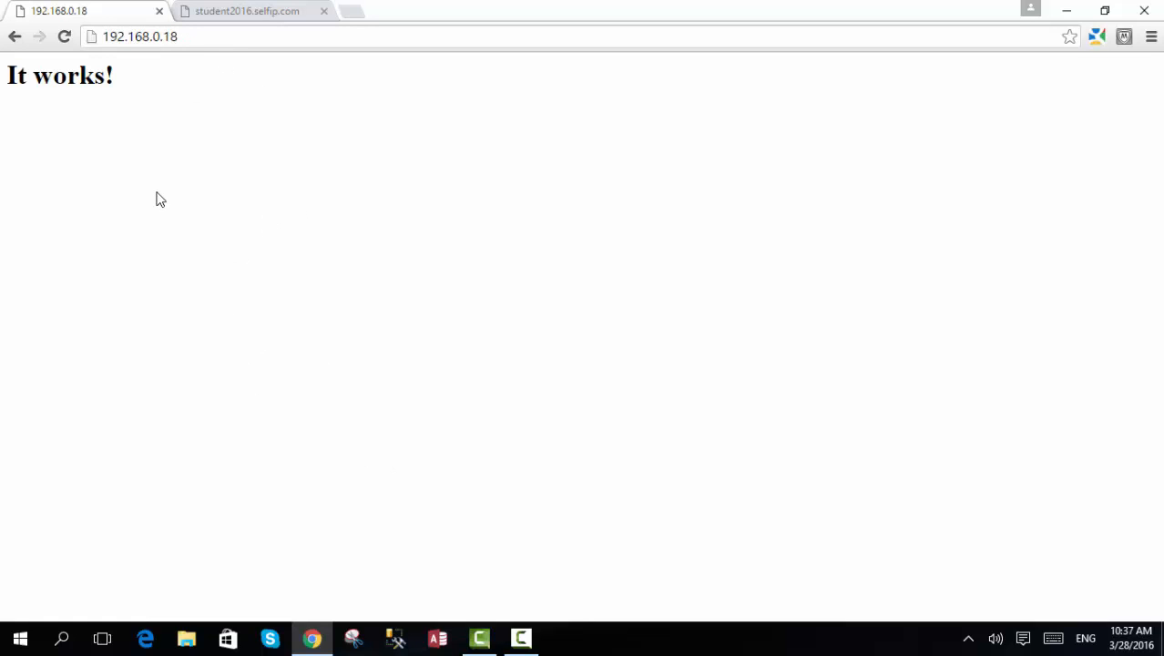
click(248, 17)
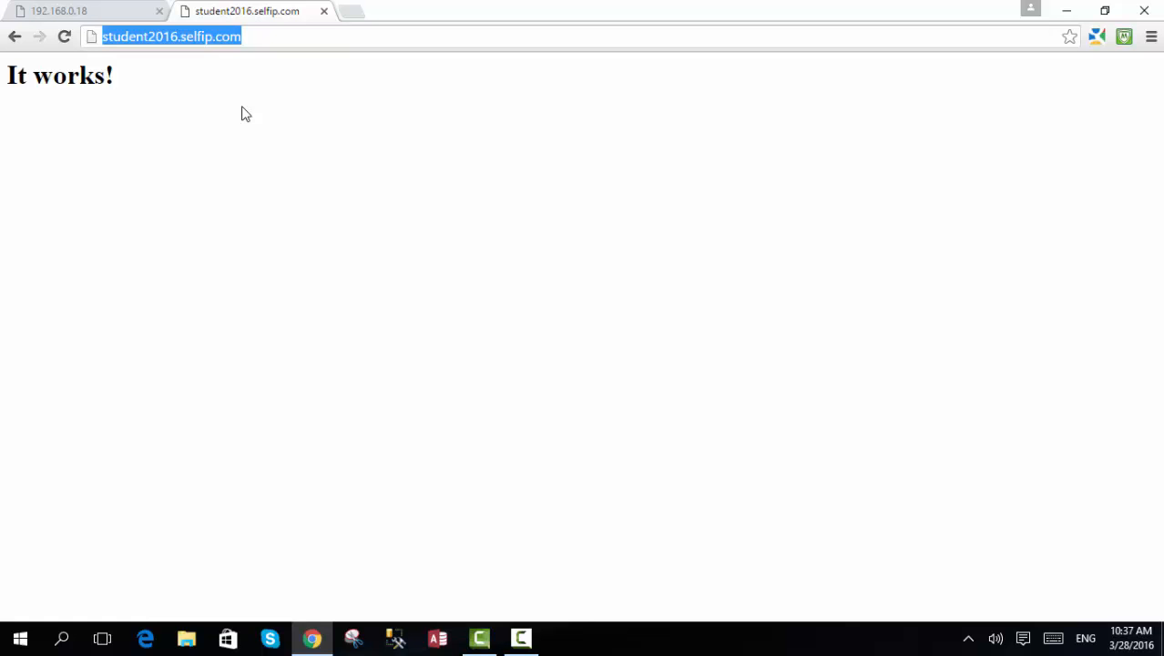
click(520, 637)
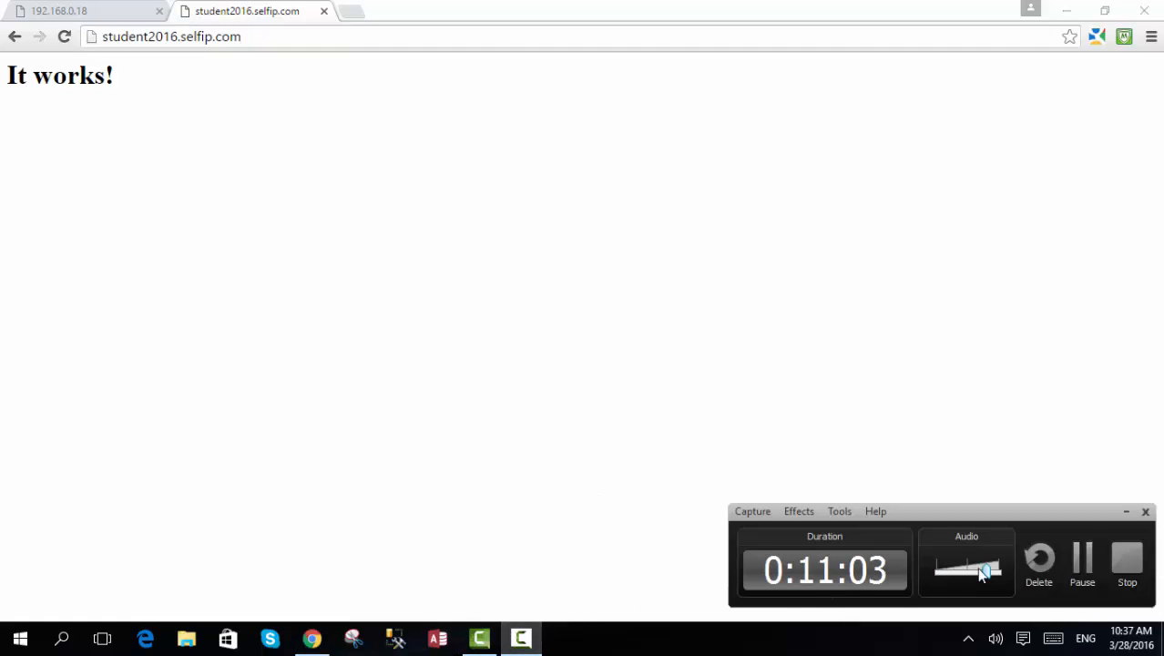